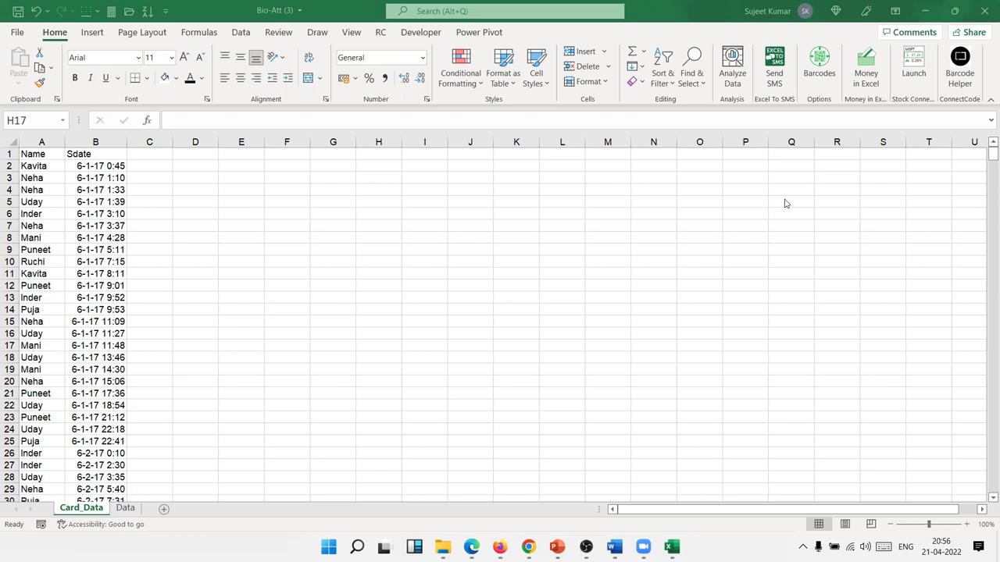
# Select the names and Sdate timestamps in the Card_Data range
pyautogui.click(108, 167)
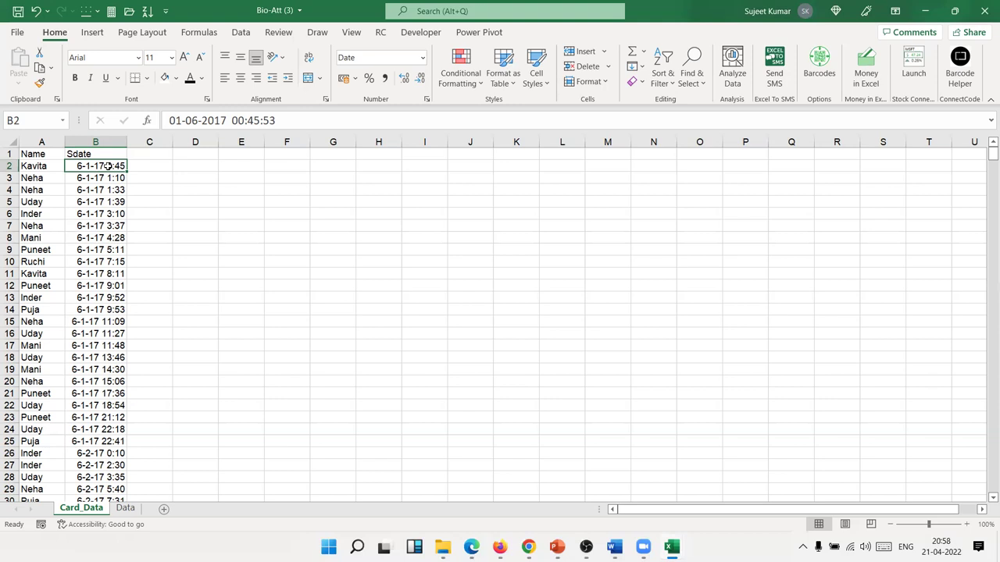
pyautogui.moveTo(37, 156)
pyautogui.mouseDown()
pyautogui.moveTo(116, 256)
pyautogui.moveTo(115, 274)
pyautogui.mouseUp()
pyautogui.click(42, 150)
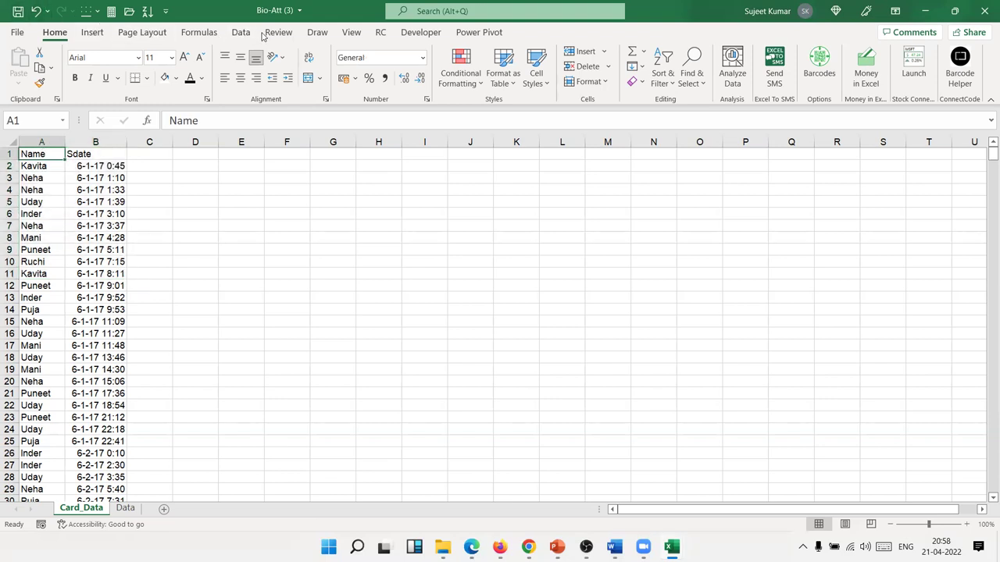
# Insert a PivotTable on a new sheet with Name in Rows and Sdate in Columns
pyautogui.click(92, 32)
pyautogui.click(23, 63)
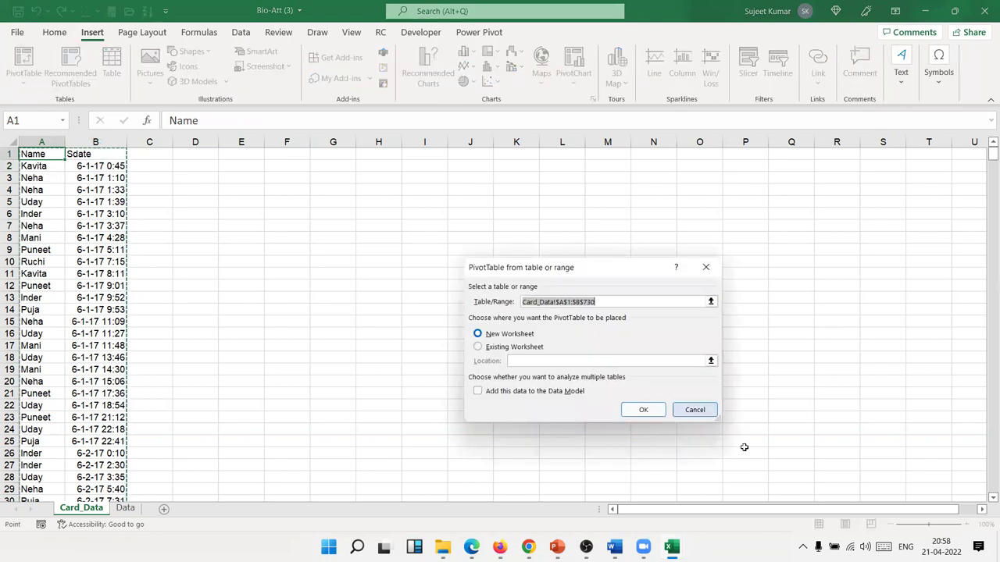
pyautogui.click(646, 415)
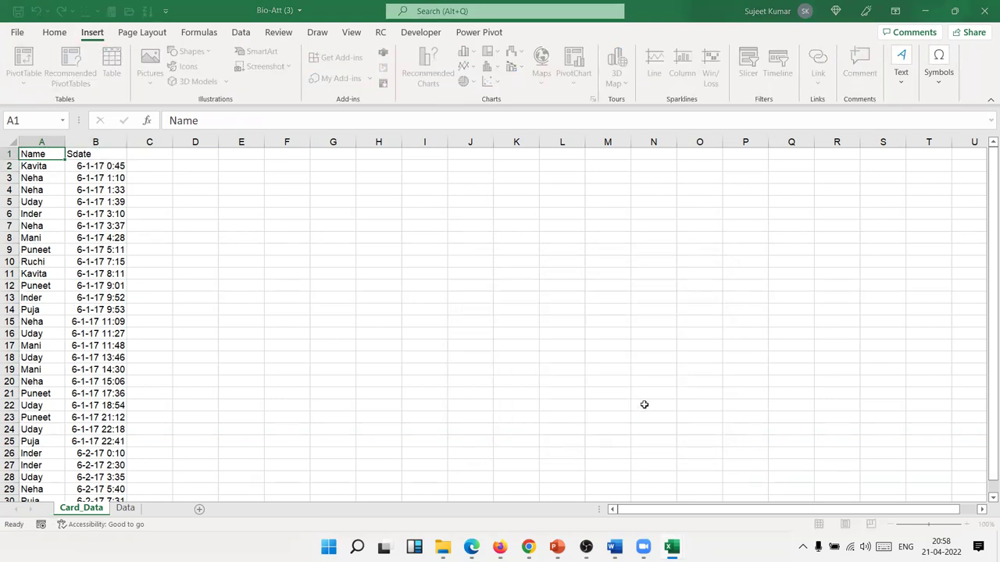
pyautogui.moveTo(811, 225); pyautogui.dragTo(824, 465)
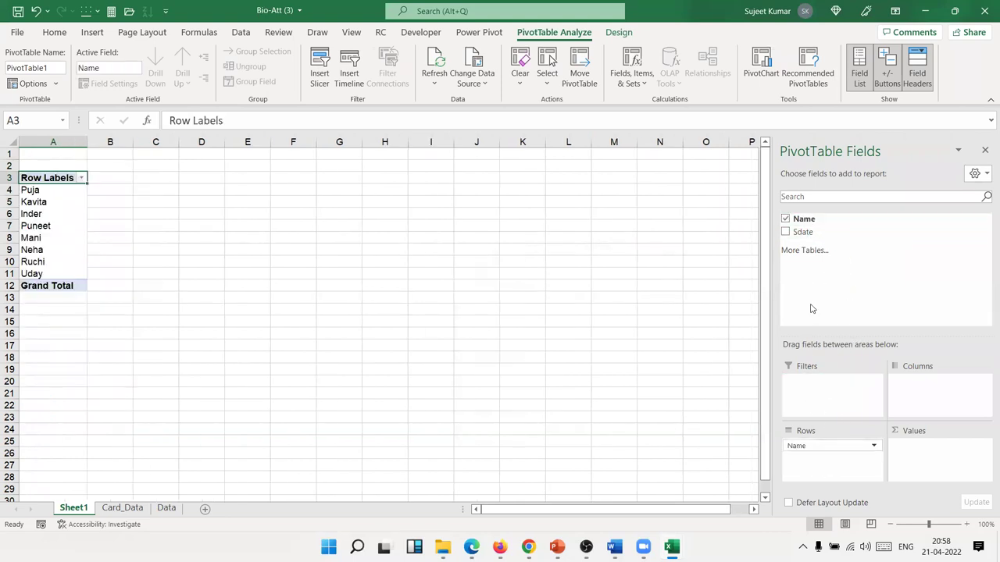
pyautogui.moveTo(803, 233); pyautogui.dragTo(906, 382)
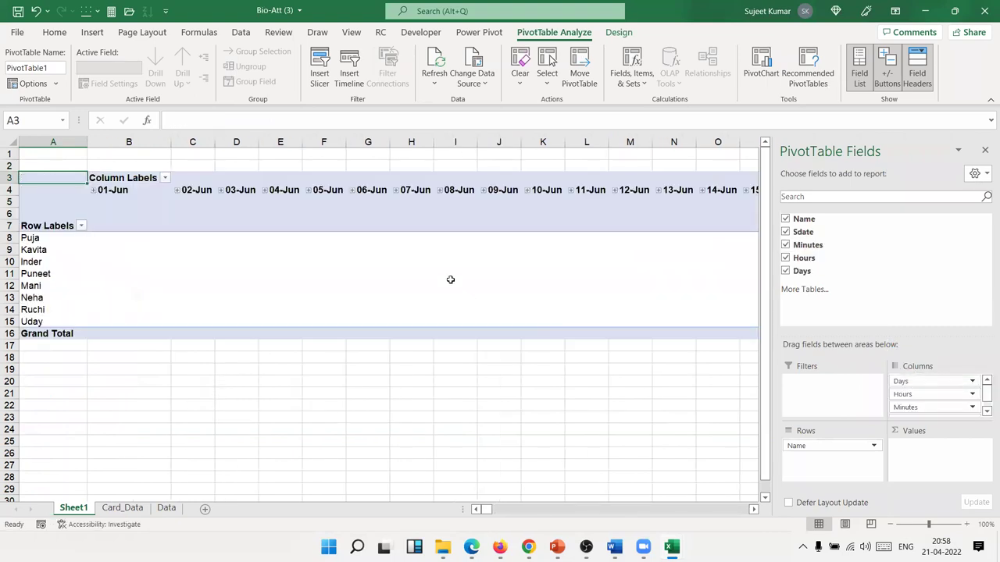
# Group the Sdate column dates by Days only, dropping the hours
pyautogui.click(93, 190)
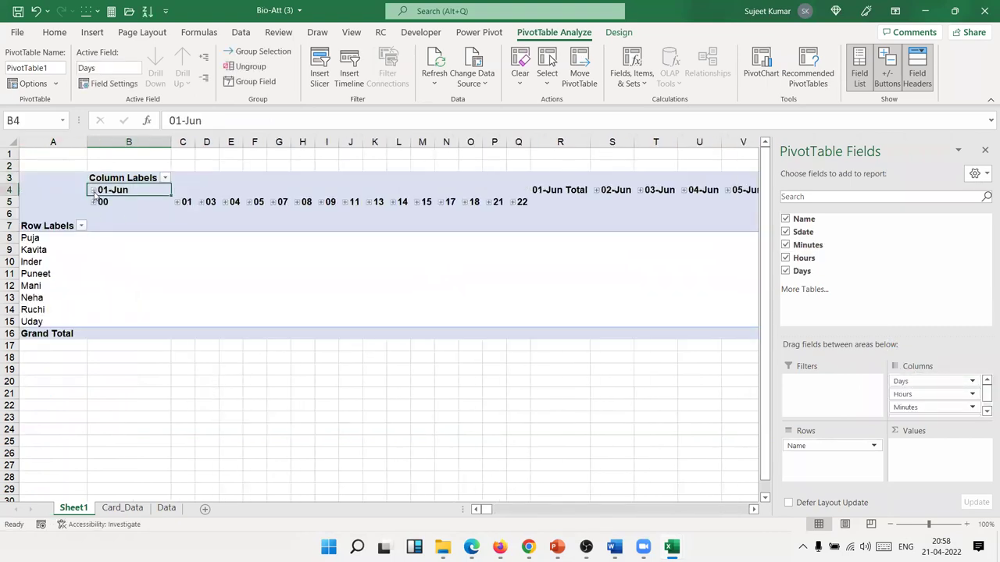
pyautogui.click(94, 192)
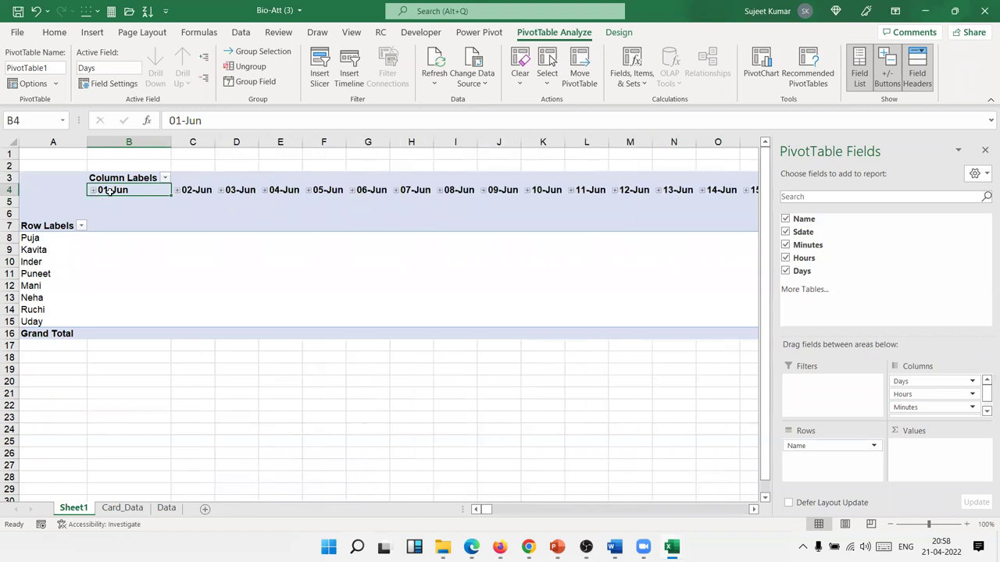
pyautogui.rightClick(133, 196)
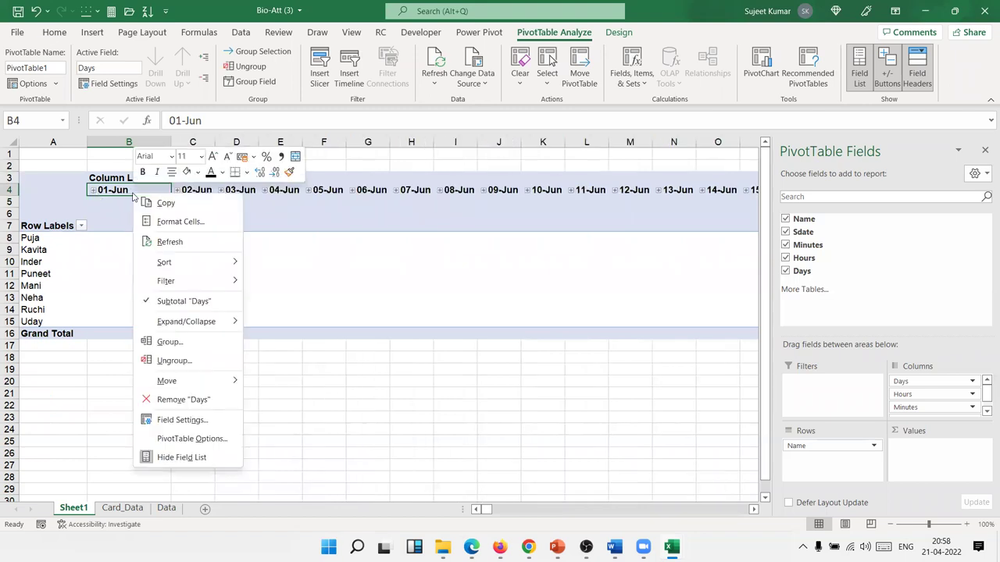
pyautogui.click(184, 344)
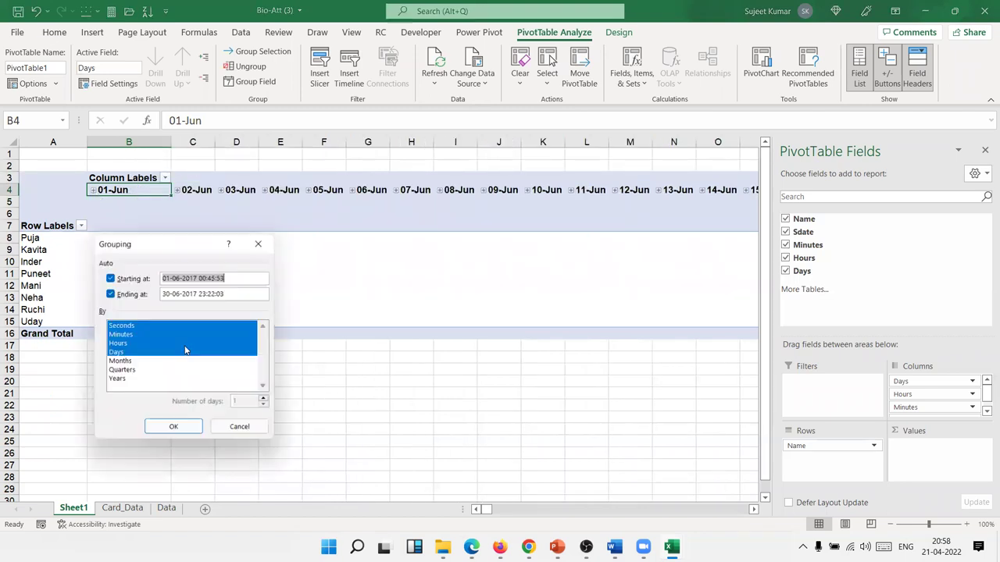
pyautogui.click(140, 345)
pyautogui.click(144, 336)
pyautogui.click(143, 336)
pyautogui.click(143, 335)
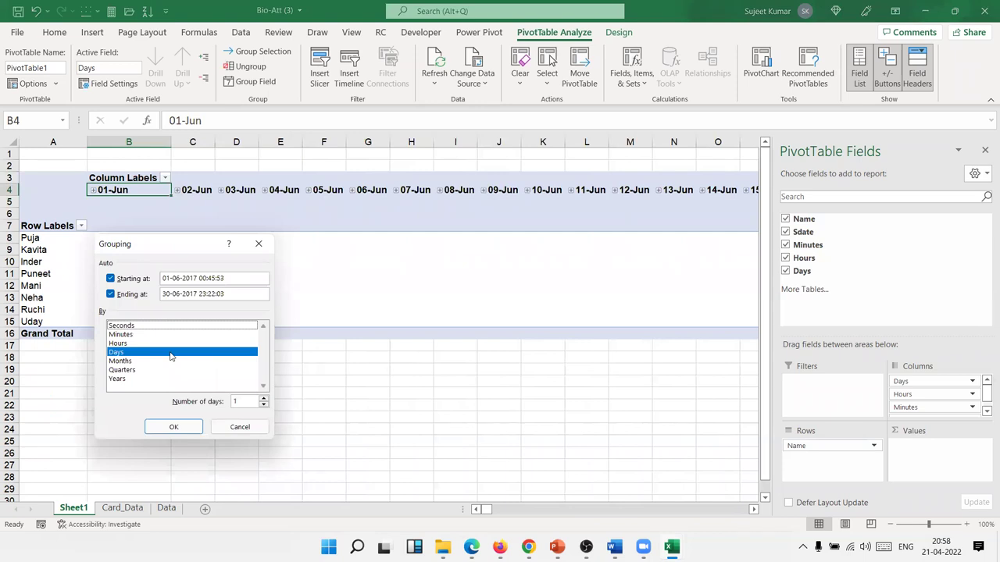
pyautogui.click(173, 426)
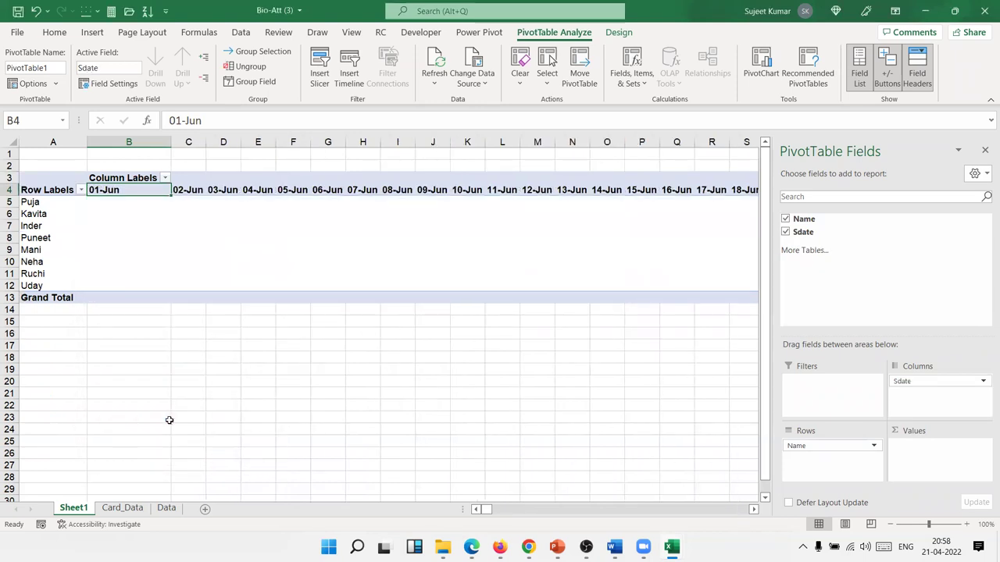
# Check that the pivot's date columns run from 01-Jun to 30-Jun
pyautogui.press('Right')
pyautogui.press('Right')
pyautogui.press('Right')
pyautogui.press('Right')
pyautogui.press('Right')
pyautogui.press('Right')
pyautogui.press('Right')
pyautogui.press('Right')
pyautogui.press('Right')
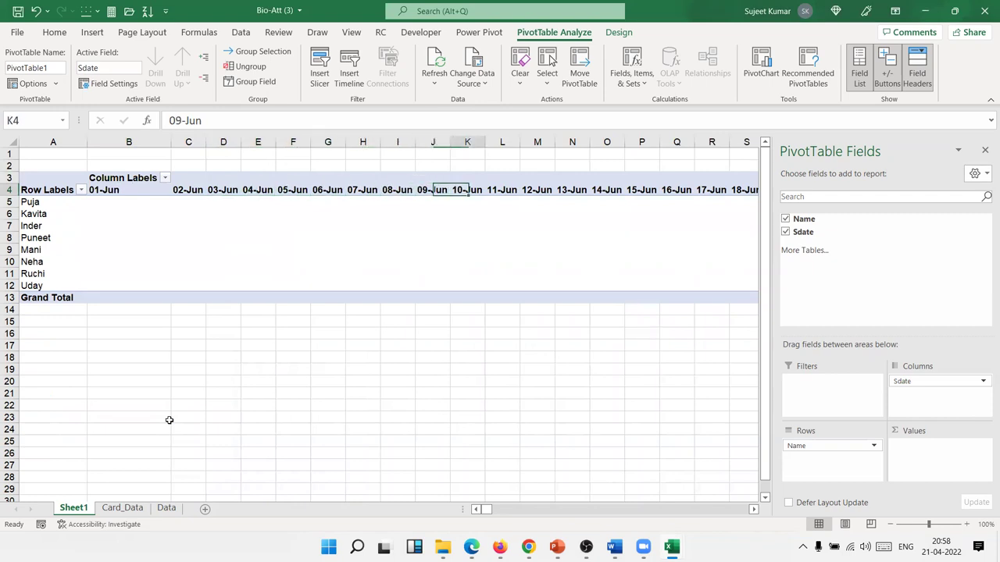
pyautogui.press('Right')
pyautogui.press('Right')
pyautogui.press('Right')
pyautogui.press('Right')
pyautogui.press('Right')
pyautogui.press('Right')
pyautogui.press('Right')
pyautogui.press('Right')
pyautogui.press('Left')
pyautogui.press('Left')
pyautogui.press('Left')
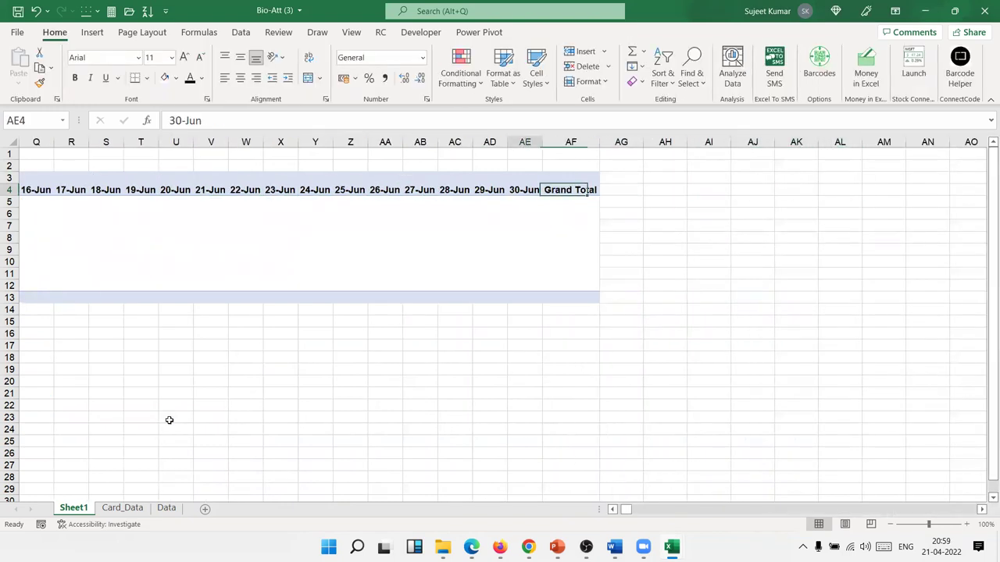
pyautogui.press('Left')
pyautogui.press('Left')
pyautogui.press('Left')
pyautogui.press('Left')
pyautogui.press('Left')
pyautogui.press('Left')
pyautogui.press('Left')
pyautogui.press('Left')
pyautogui.press('Right')
pyautogui.press('Right')
pyautogui.press('Left')
pyautogui.press('Left')
pyautogui.press('Right')
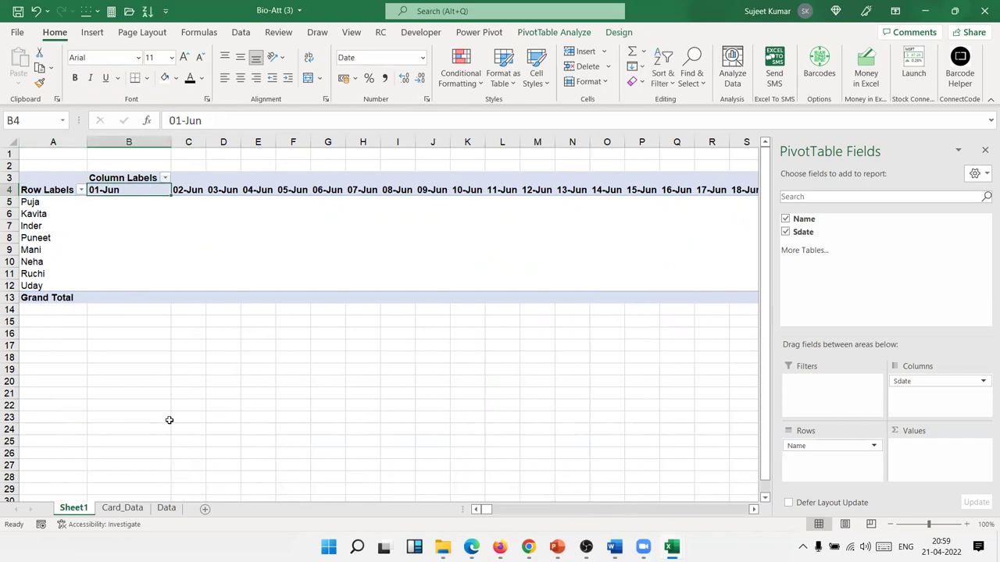
# Review the Card_Data records, then add Sdate to Values as Count of Sdate on Sheet1
pyautogui.click(125, 509)
pyautogui.scroll(-20, 98, 340)
pyautogui.scroll(-20, 98, 340)
pyautogui.scroll(-13, 102, 337)
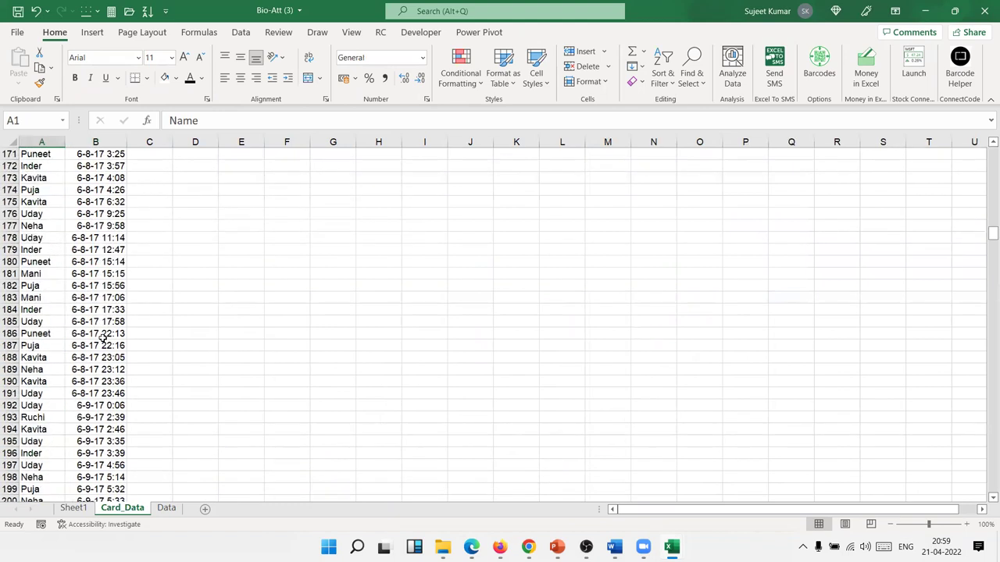
pyautogui.scroll(-17, 102, 337)
pyautogui.scroll(-13, 103, 338)
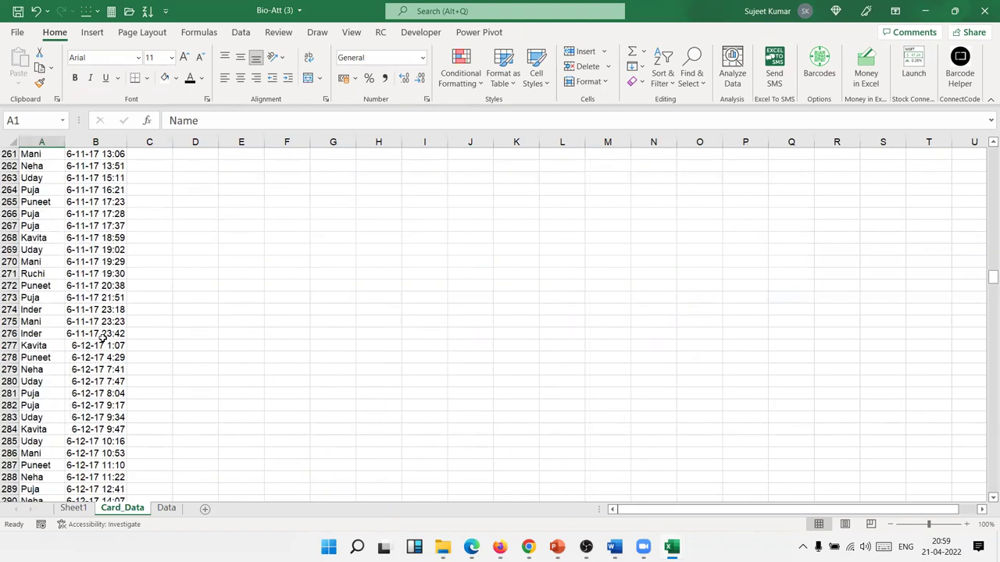
pyautogui.scroll(-10, 102, 341)
pyautogui.scroll(-20, 102, 340)
pyautogui.scroll(-20, 104, 342)
pyautogui.scroll(-20, 105, 345)
pyautogui.scroll(-20, 107, 346)
pyautogui.scroll(-15, 107, 346)
pyautogui.scroll(17, 107, 345)
pyautogui.scroll(20, 107, 345)
pyautogui.scroll(20, 107, 346)
pyautogui.scroll(20, 107, 345)
pyautogui.scroll(20, 107, 345)
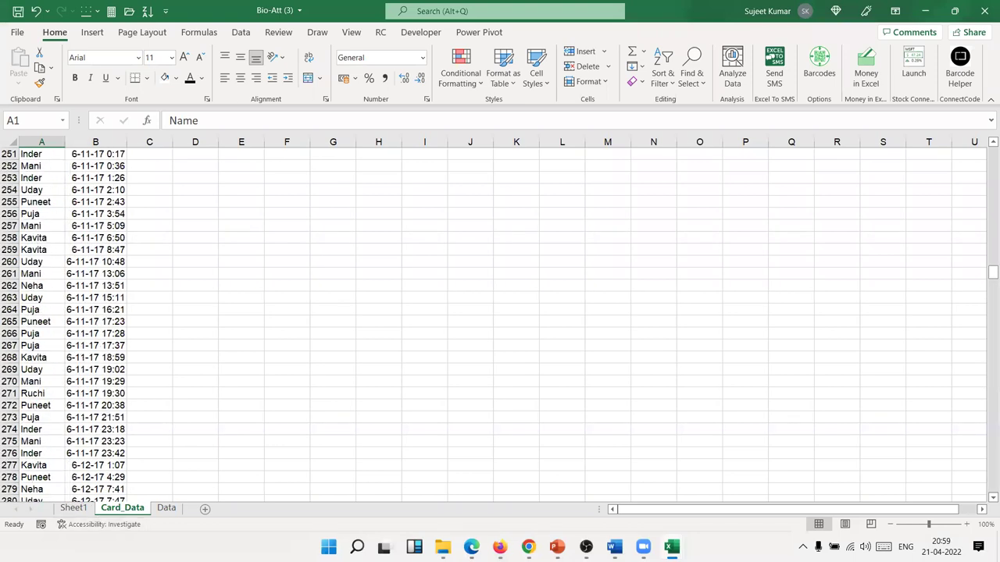
pyautogui.click(73, 509)
pyautogui.moveTo(801, 236); pyautogui.dragTo(951, 449)
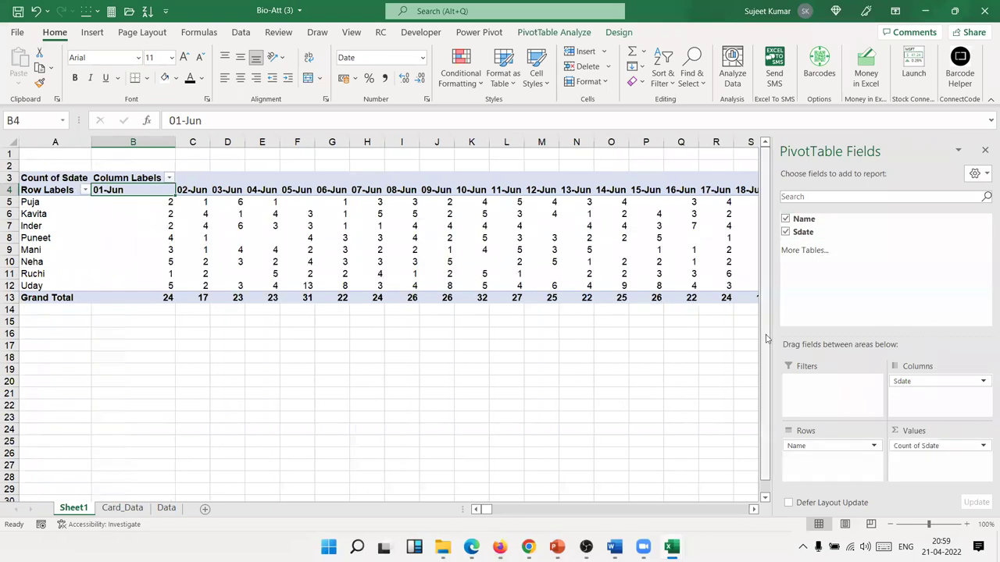
# Close the PivotTable Fields pane and check each name's 01-Jun counts
pyautogui.click(983, 153)
pyautogui.moveTo(95, 195)
pyautogui.mouseDown()
pyautogui.moveTo(45, 205)
pyautogui.moveTo(105, 202)
pyautogui.mouseUp()
pyautogui.click(116, 191)
pyautogui.click(129, 202)
pyautogui.click(25, 213)
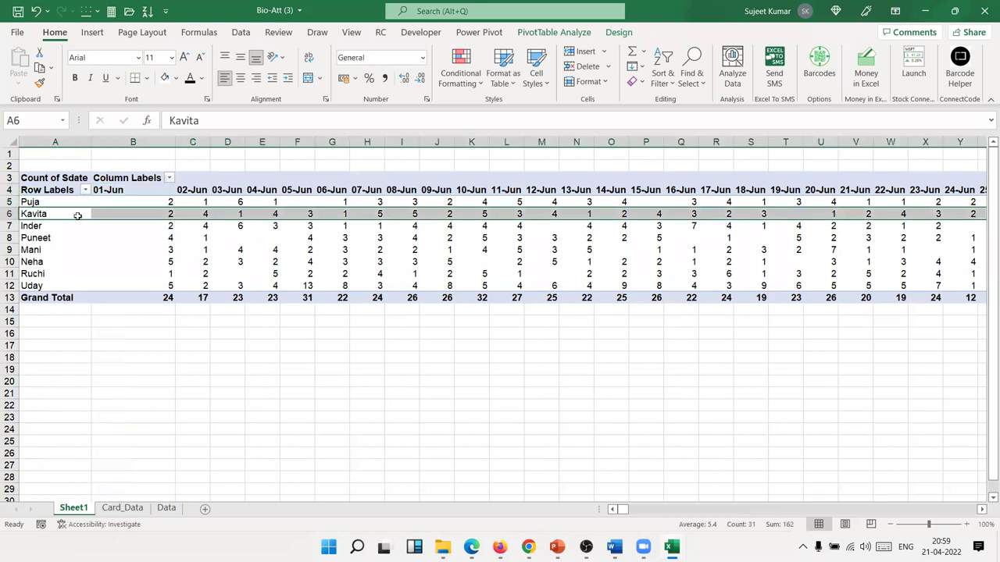
pyautogui.click(143, 214)
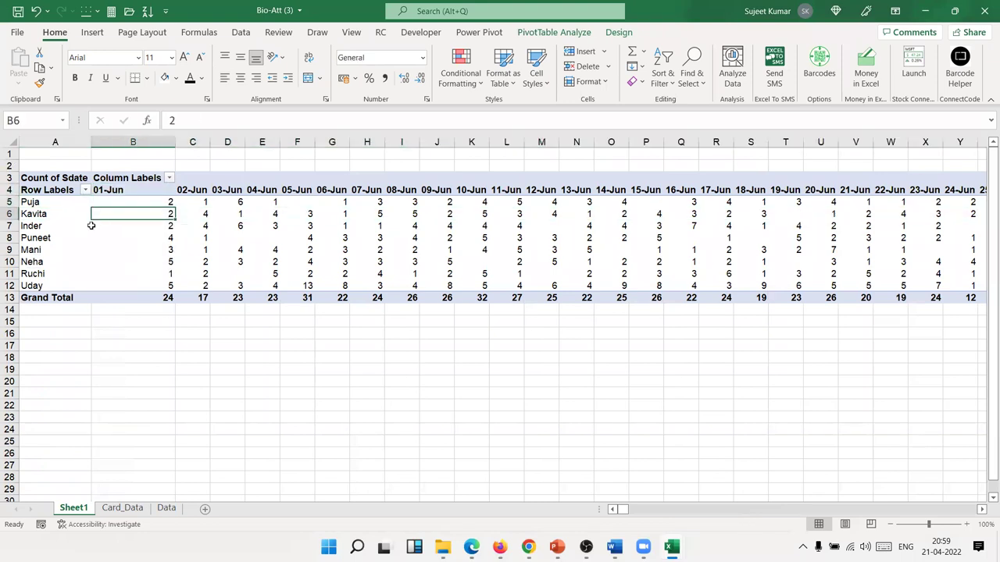
pyautogui.click(141, 261)
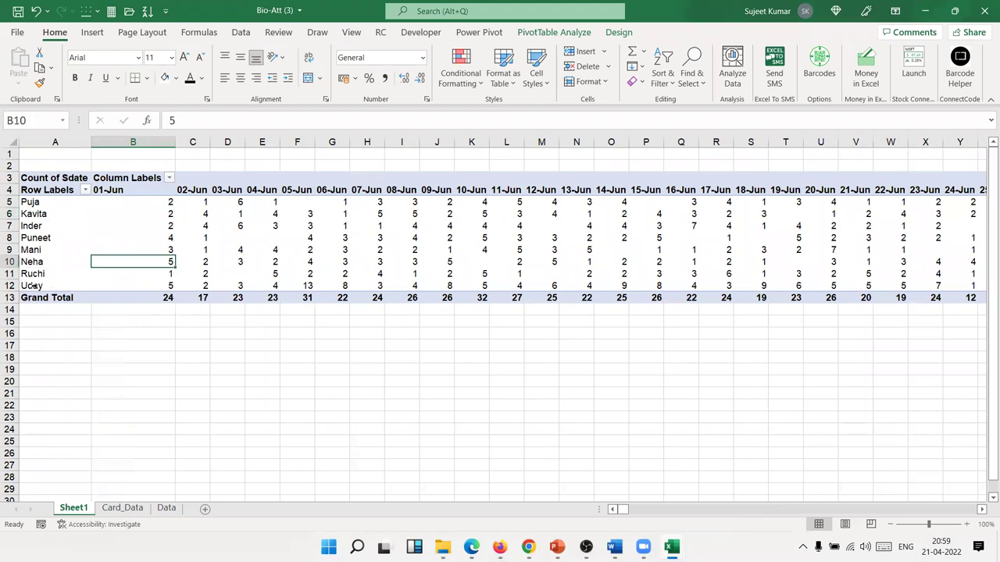
pyautogui.click(159, 283)
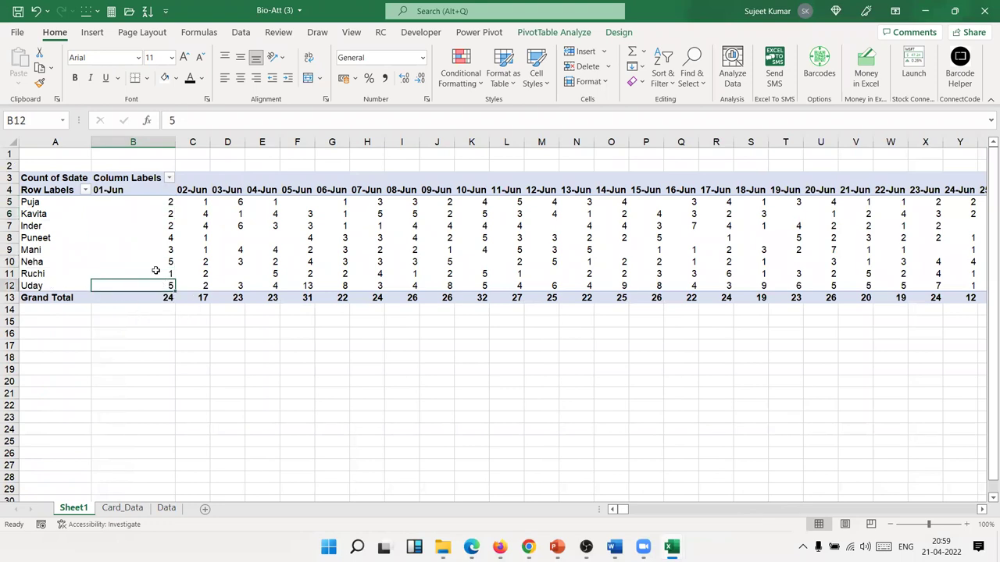
# Set PivotTable Options to show 0 in empty cells
pyautogui.moveTo(155, 271)
pyautogui.rightClick(225, 240)
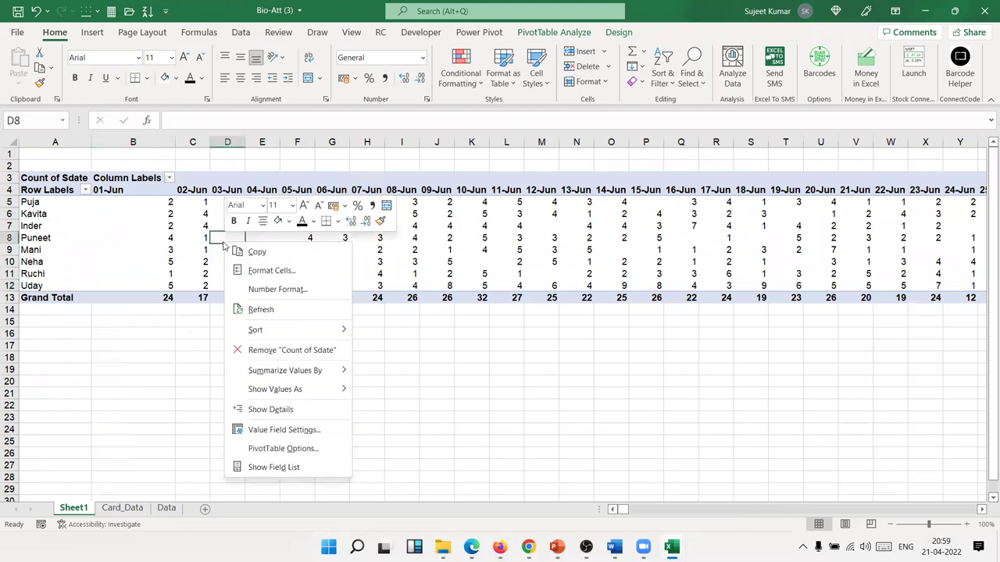
pyautogui.click(271, 448)
pyautogui.write('0')
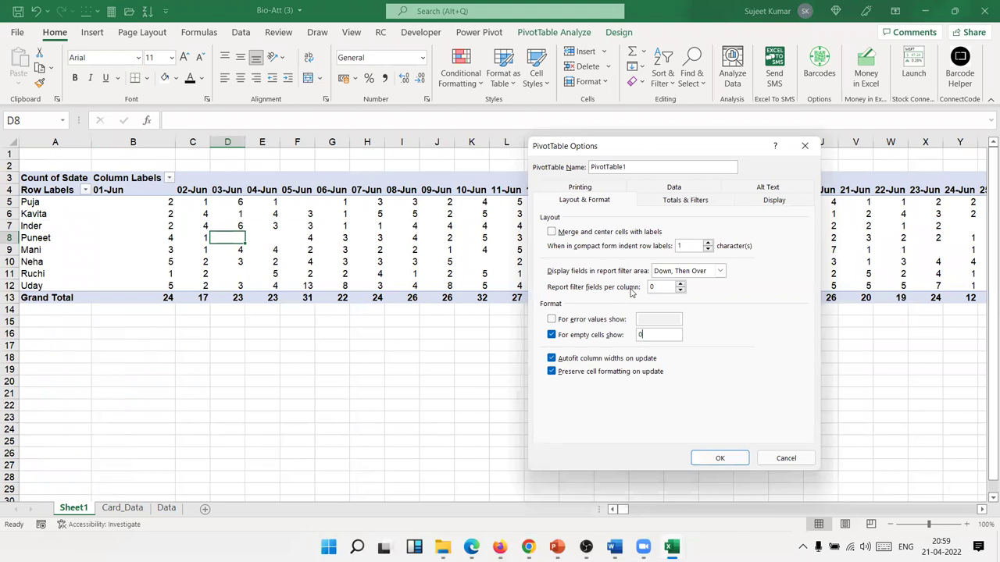
pyautogui.click(723, 458)
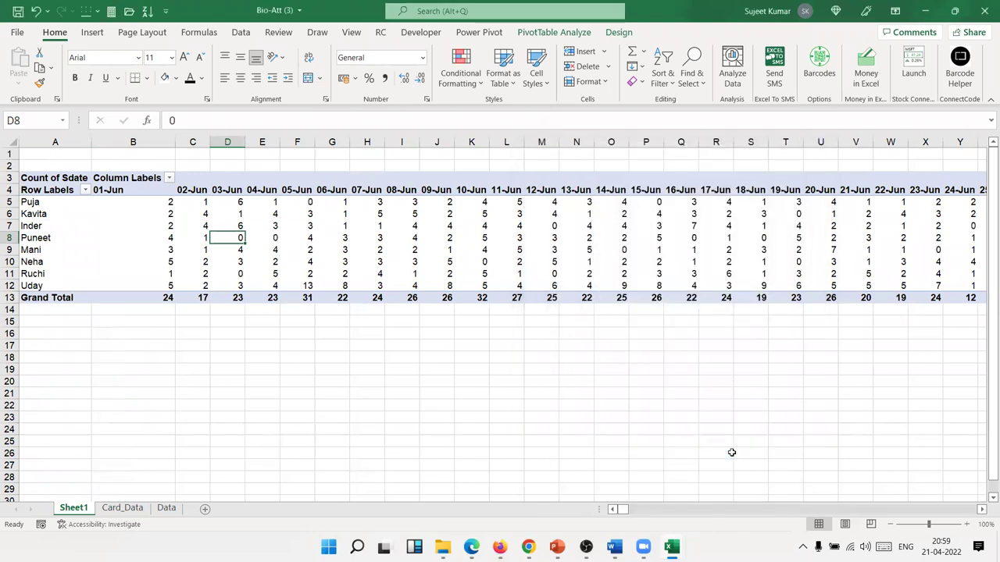
pyautogui.click(565, 269)
pyautogui.click(657, 263)
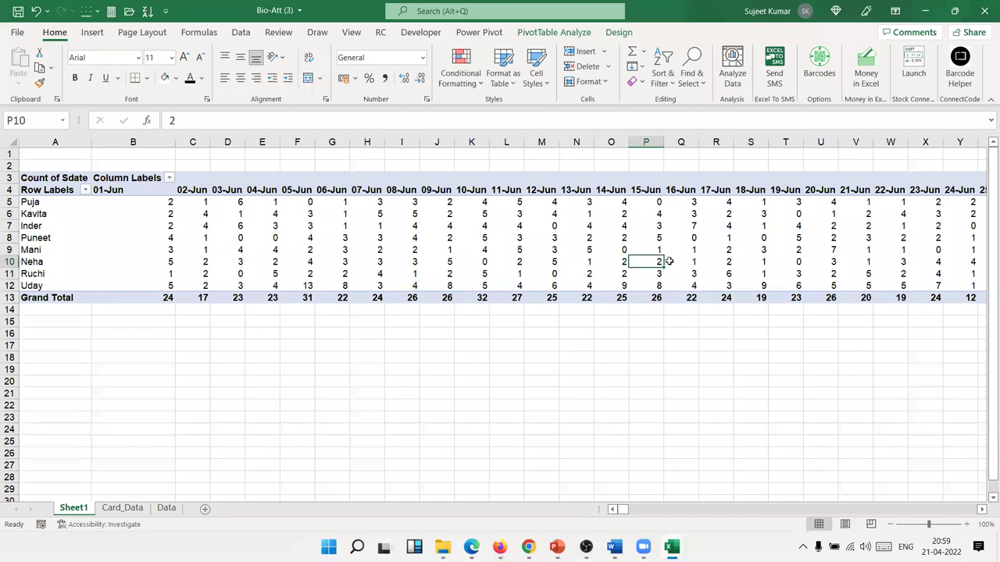
# Turn off grand totals for both rows and columns in PivotTable Options
pyautogui.rightClick(400, 269)
pyautogui.click(429, 465)
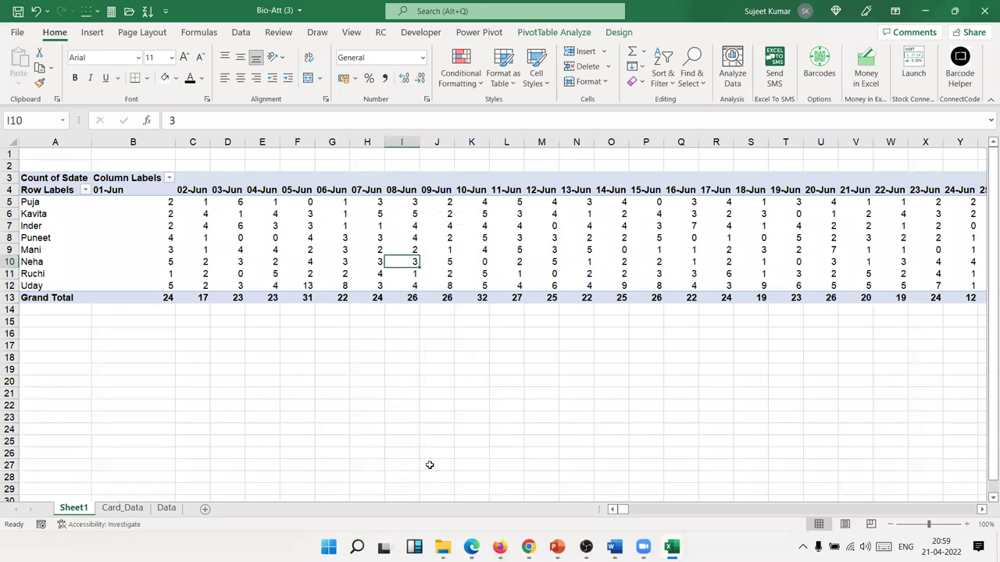
pyautogui.click(427, 259)
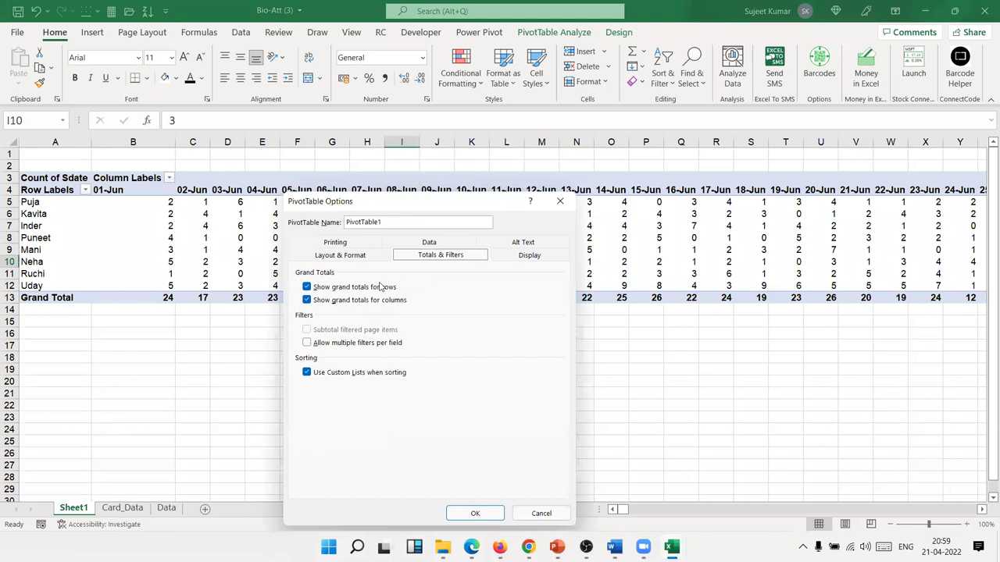
pyautogui.click(355, 300)
pyautogui.click(349, 289)
pyautogui.click(472, 514)
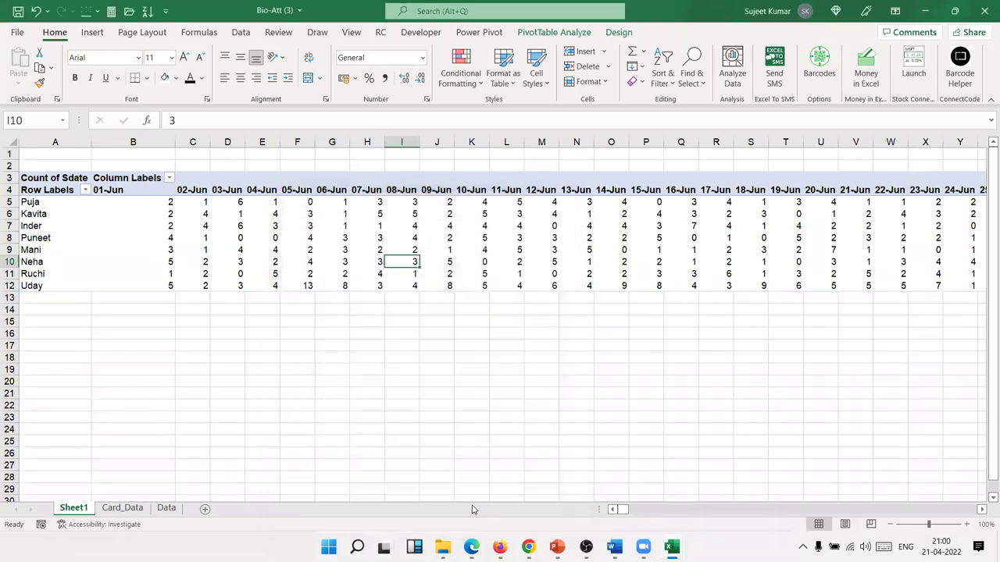
# Move around the pivot to check its extent, ending on the Row Labels header
pyautogui.click(293, 248)
pyautogui.press('Right')
pyautogui.press('Right')
pyautogui.press('Right')
pyautogui.press('Right')
pyautogui.press('Right')
pyautogui.press('Right')
pyautogui.press('Right')
pyautogui.press('Right')
pyautogui.press('Right')
pyautogui.press('Right')
pyautogui.press('Left')
pyautogui.press('Left')
pyautogui.press('Left')
pyautogui.press('Left')
pyautogui.press('Left')
pyautogui.press('Left')
pyautogui.press('Left')
pyautogui.press('Left')
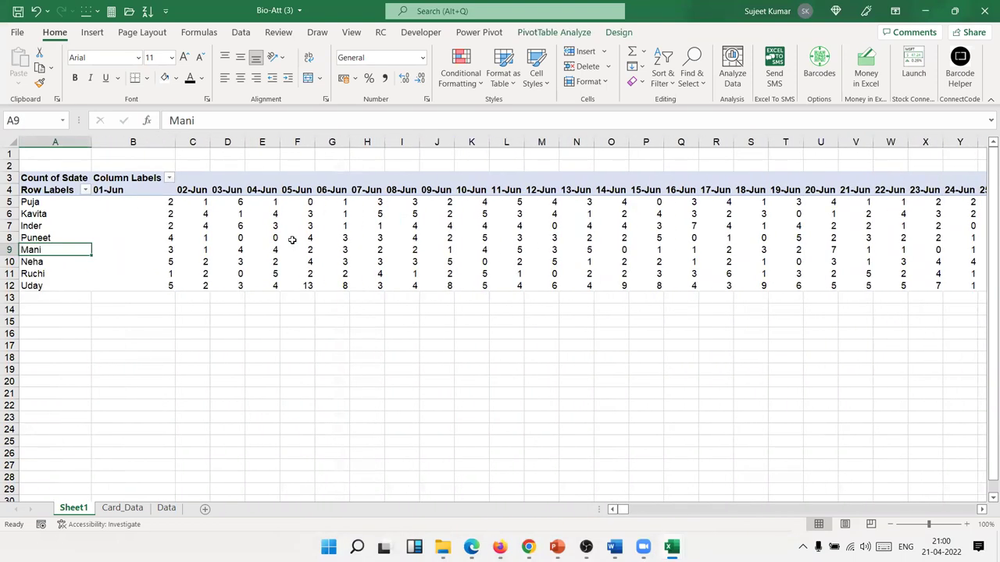
pyautogui.press('Up')
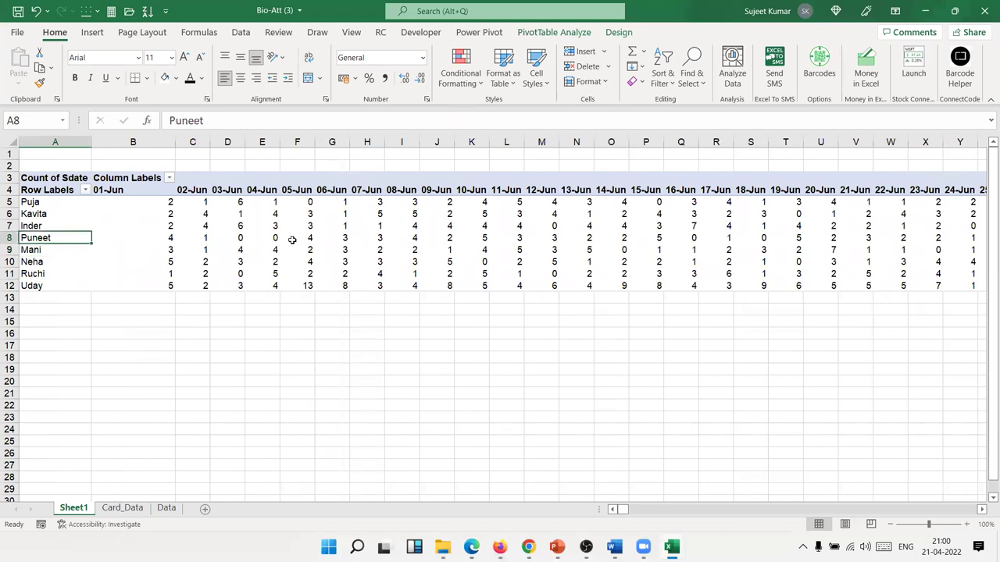
pyautogui.press('Up')
pyautogui.press('Up')
pyautogui.press('Up')
pyautogui.press('Right')
pyautogui.press('Up')
pyautogui.press('Down')
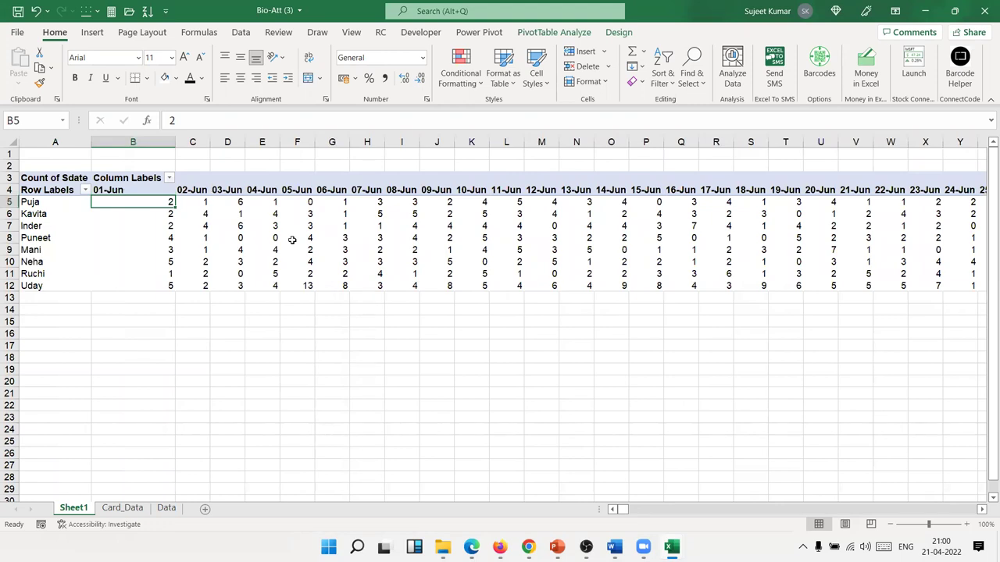
pyautogui.press('Left')
pyautogui.press('Up')
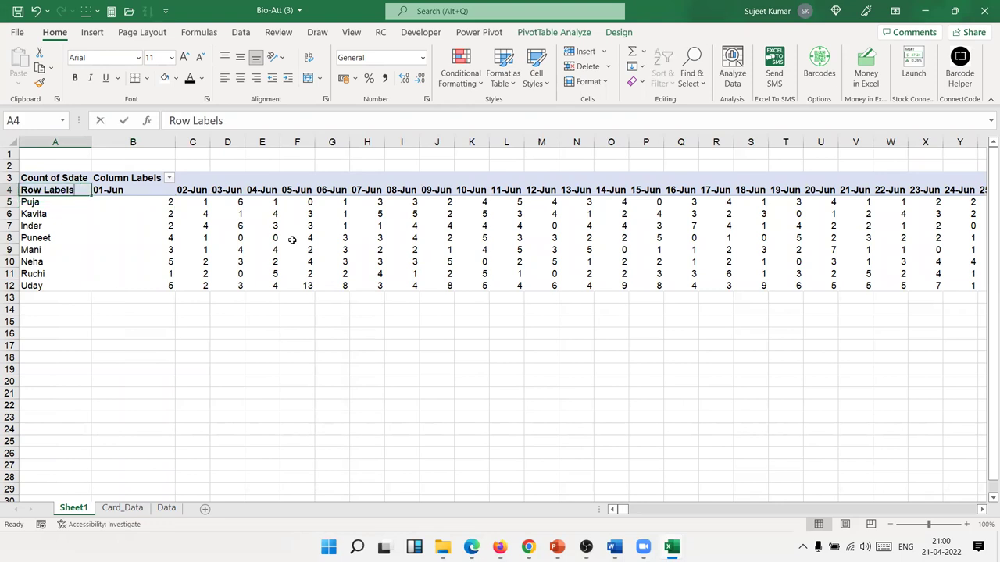
# Rename the Row Labels header to Name and select all attendance values B5:AE12
pyautogui.write('Nam')
pyautogui.press('Return')
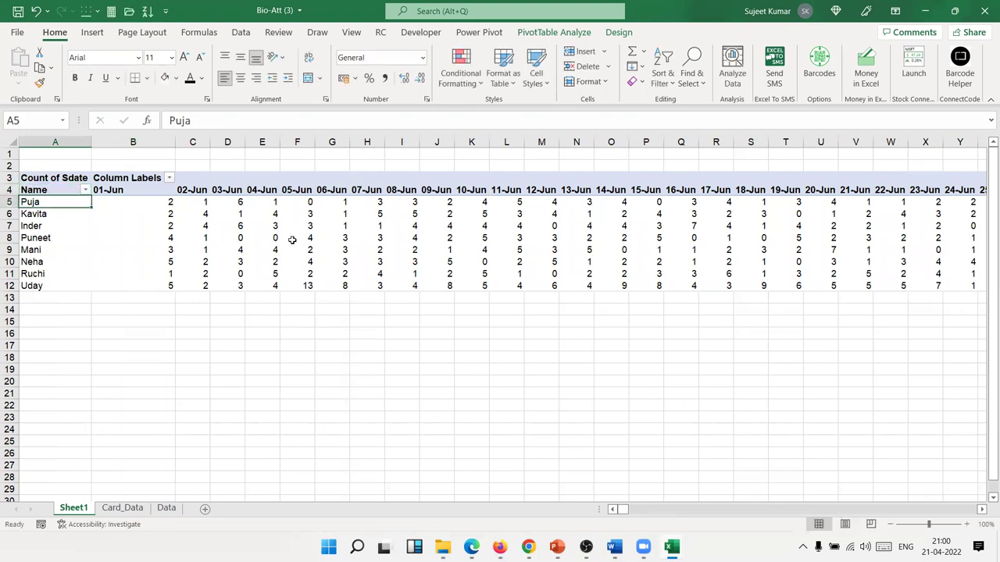
pyautogui.press('Right')
pyautogui.hotkey('ctrl', 'shift', 'Right')
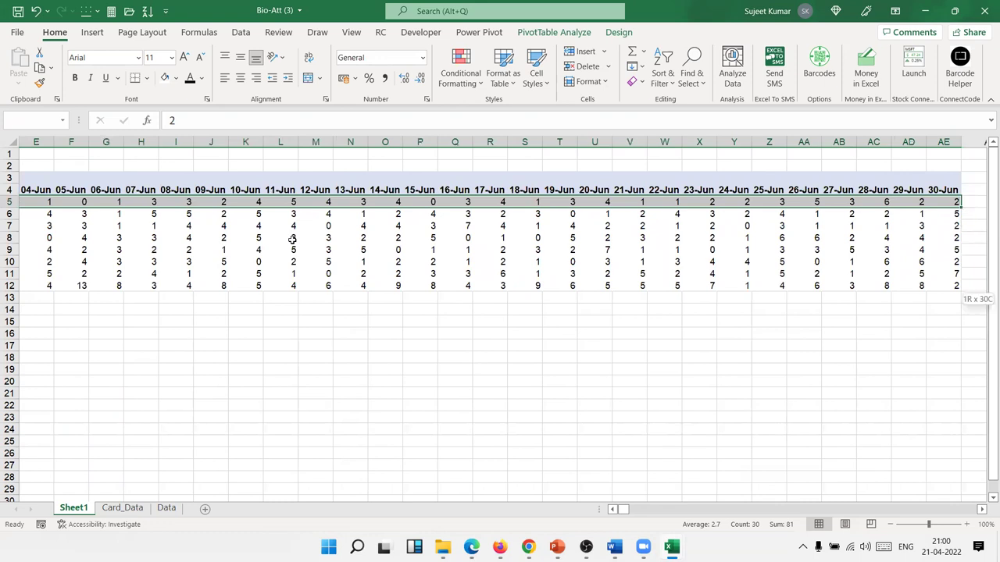
pyautogui.hotkey('ctrl', 'shift', 'Down')
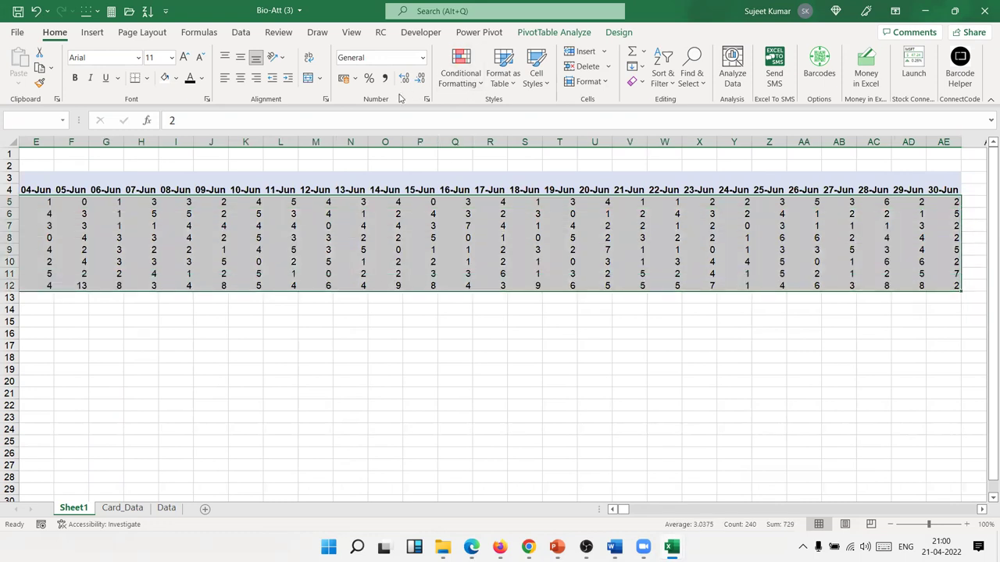
# Apply the custom number format "P";;"A" so counts show P and zeros show A
pyautogui.click(427, 101)
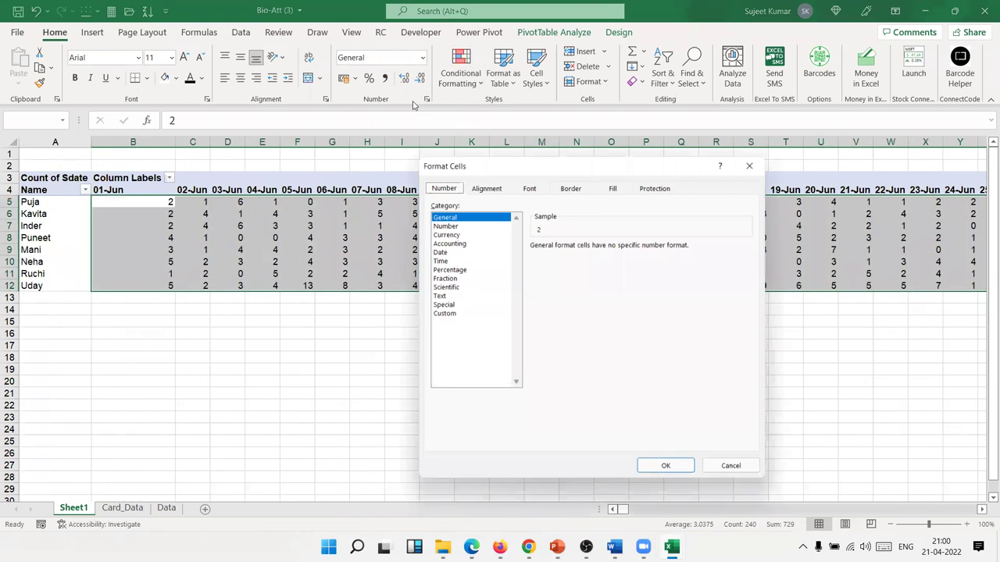
pyautogui.click(442, 314)
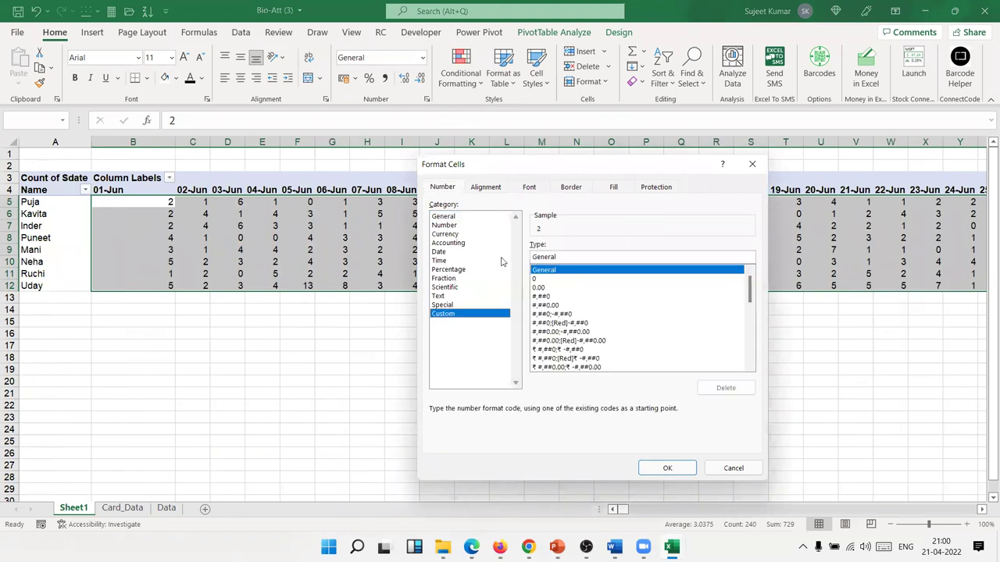
pyautogui.doubleClick(534, 257)
pyautogui.write('"P";;"A')
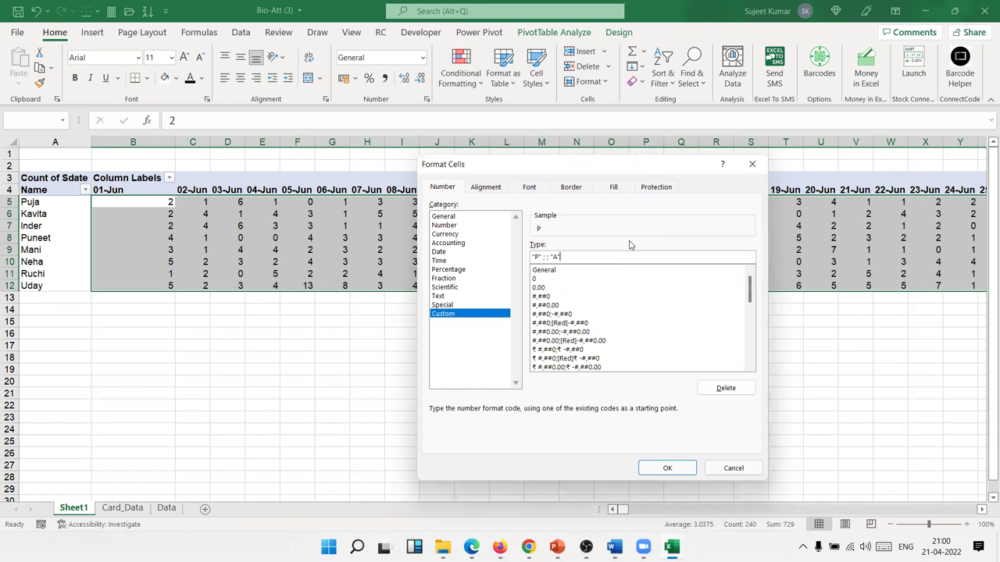
pyautogui.press('Return')
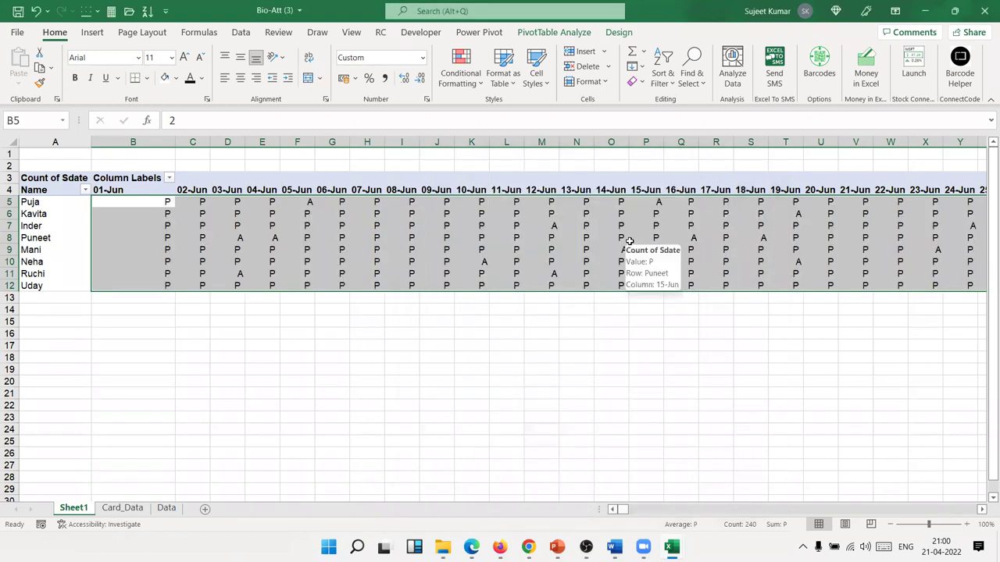
# Step through the P/A attendance values and return to the name column
pyautogui.press('Right')
pyautogui.press('Down')
pyautogui.press('Down')
pyautogui.press('Right')
pyautogui.press('Right')
pyautogui.press('Right')
pyautogui.press('Down')
pyautogui.press('Right')
pyautogui.press('Right')
pyautogui.press('Right')
pyautogui.press('Right')
pyautogui.press('Right')
pyautogui.press('Right')
pyautogui.press('Right')
pyautogui.press('Right')
pyautogui.press('Right')
pyautogui.press('Right')
pyautogui.press('Right')
pyautogui.press('Right')
pyautogui.press('Right')
pyautogui.press('Right')
pyautogui.press('Left')
pyautogui.press('Left')
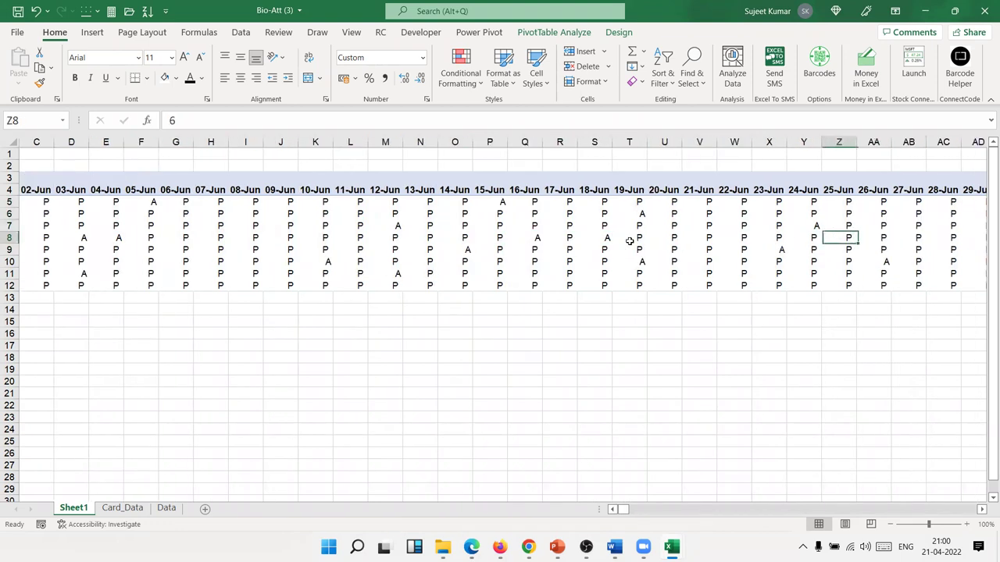
pyautogui.press('Home')
# Select the whole pivot A4:AE12 and apply All Borders
pyautogui.hotkey('ctrl', 'Up')
pyautogui.press('Down')
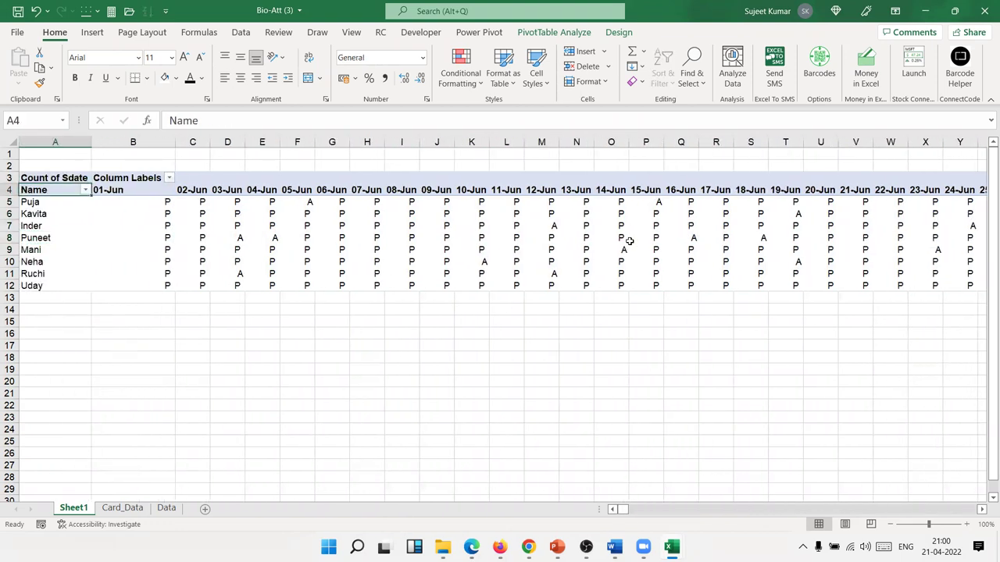
pyautogui.hotkey('ctrl', 'shift', 'Right')
pyautogui.hotkey('ctrl', 'shift', 'Down')
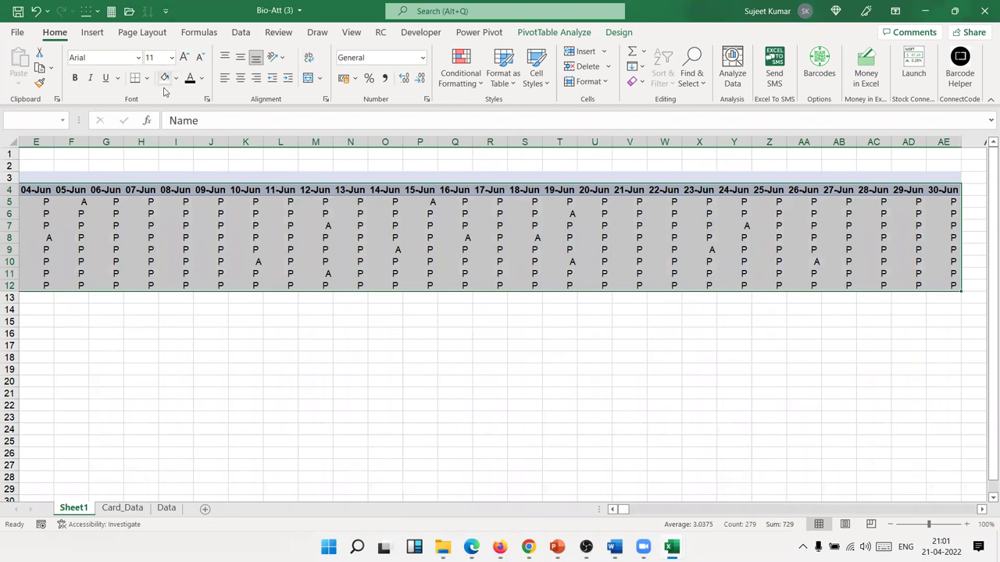
pyautogui.click(146, 79)
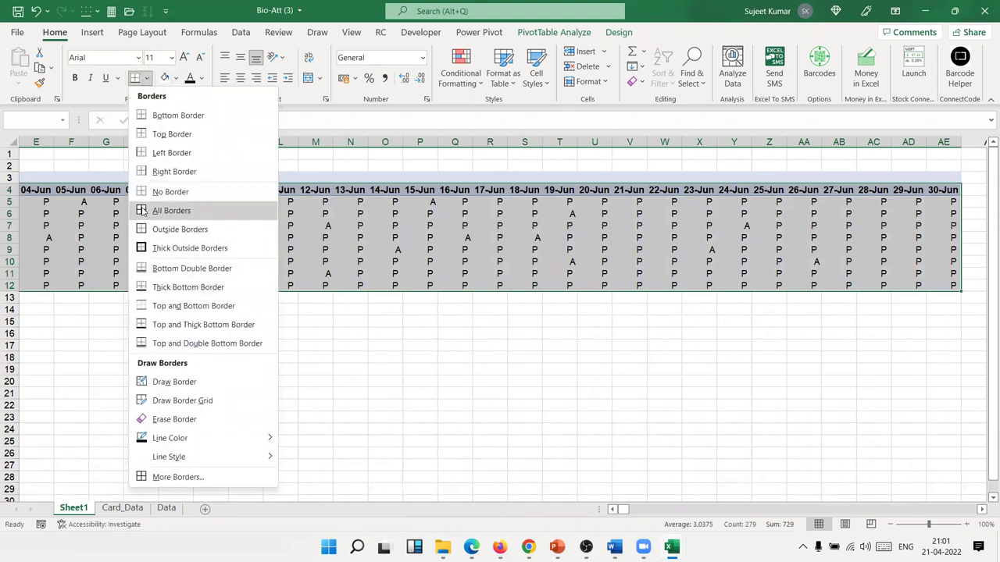
pyautogui.click(144, 211)
pyautogui.click(154, 223)
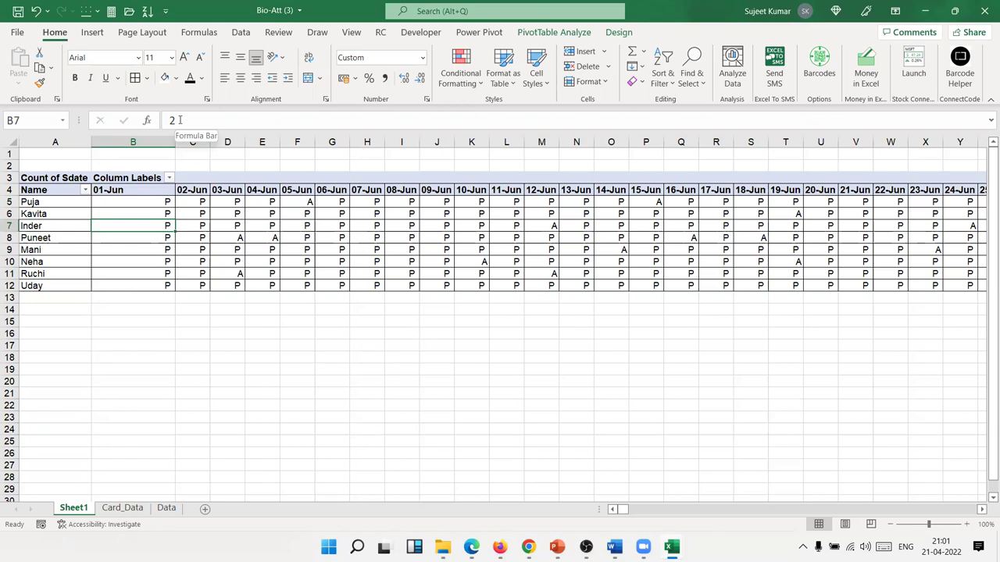
# Select the attendance values B5:AE12 through 30-Jun
pyautogui.press('Up')
pyautogui.press('Up')
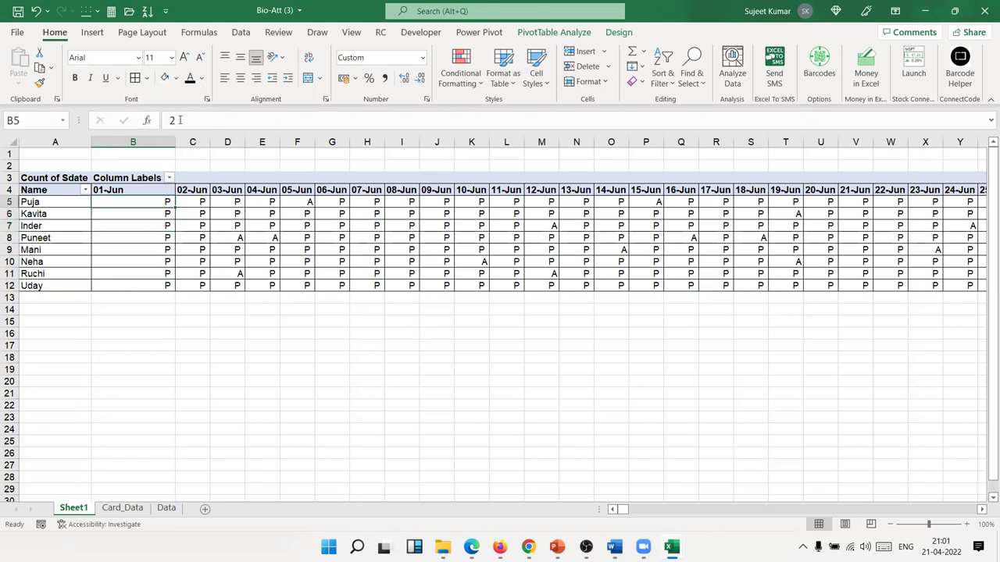
pyautogui.hotkey('ctrl', 'shift', 'Right')
pyautogui.hotkey('ctrl', 'shift', 'Down')
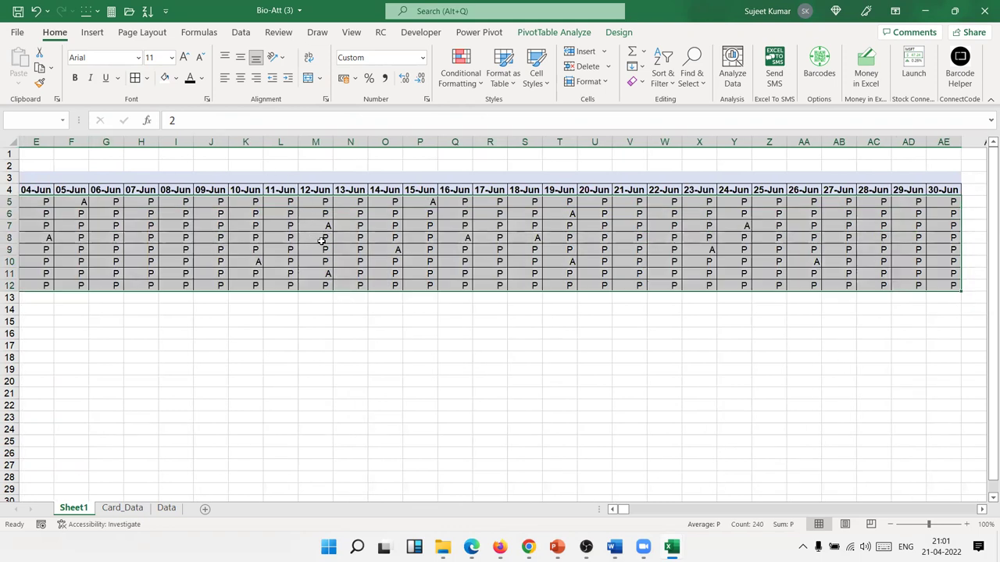
# Open the PivotTable Options dialog and cancel it without changes
pyautogui.rightClick(323, 242)
pyautogui.click(361, 449)
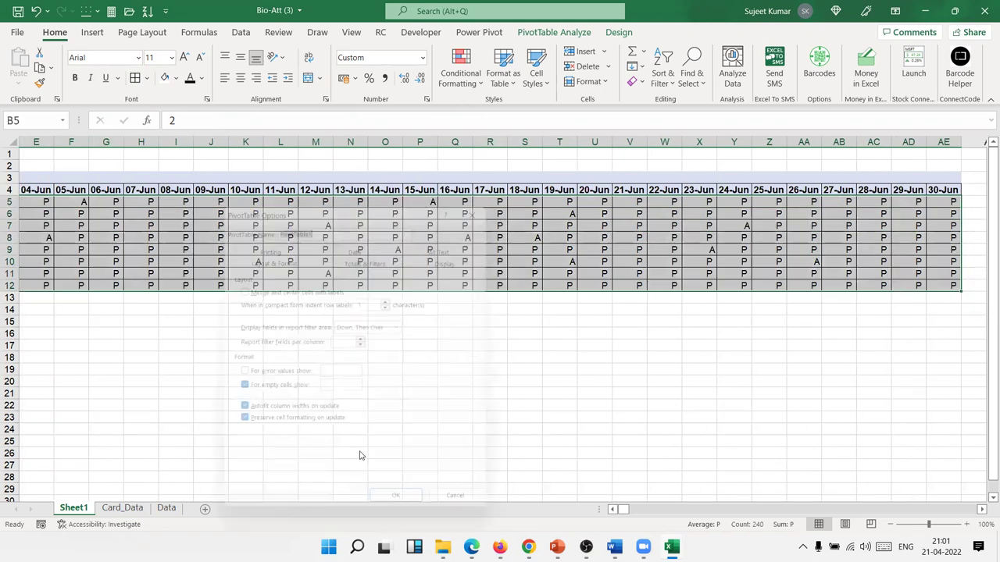
pyautogui.press('Escape')
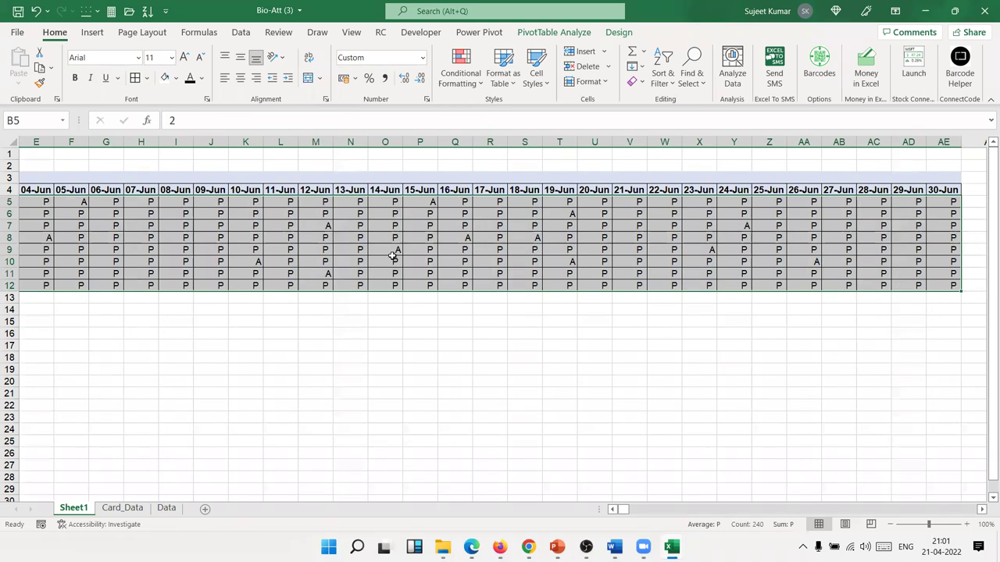
pyautogui.rightClick(395, 258)
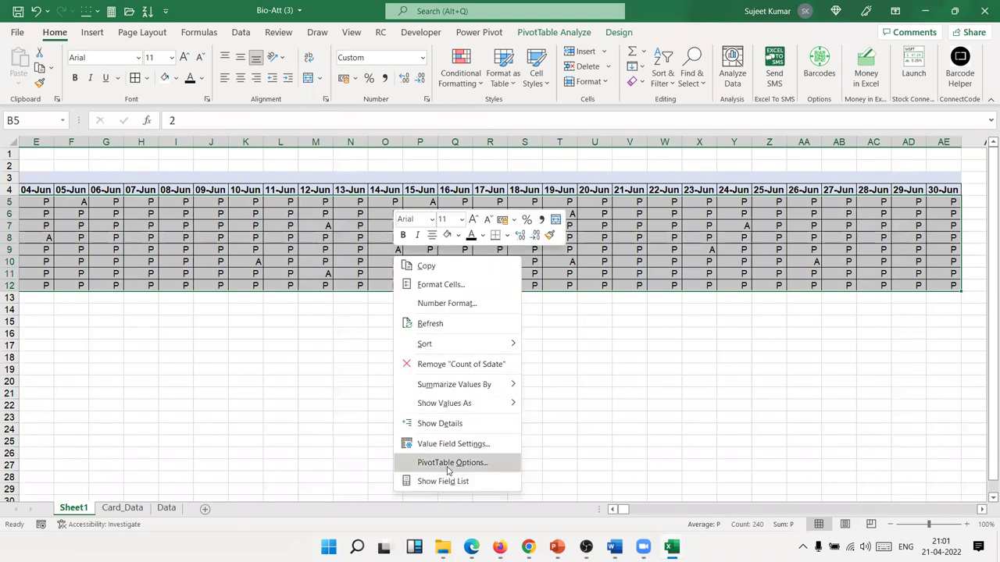
pyautogui.click(478, 60)
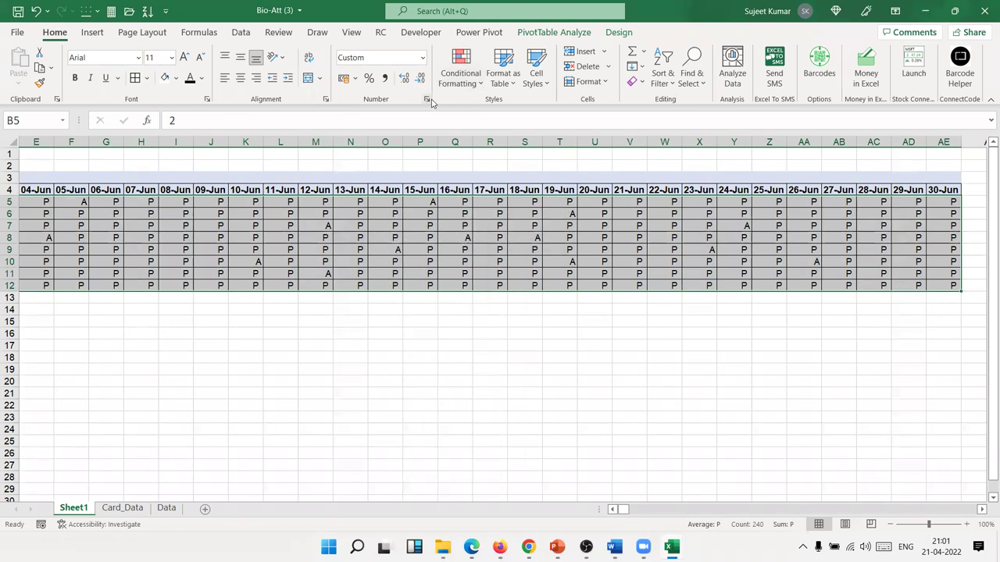
# Add a Highlight Cells rule giving cells equal to 0 a custom red fill
pyautogui.click(453, 93)
pyautogui.moveTo(473, 121)
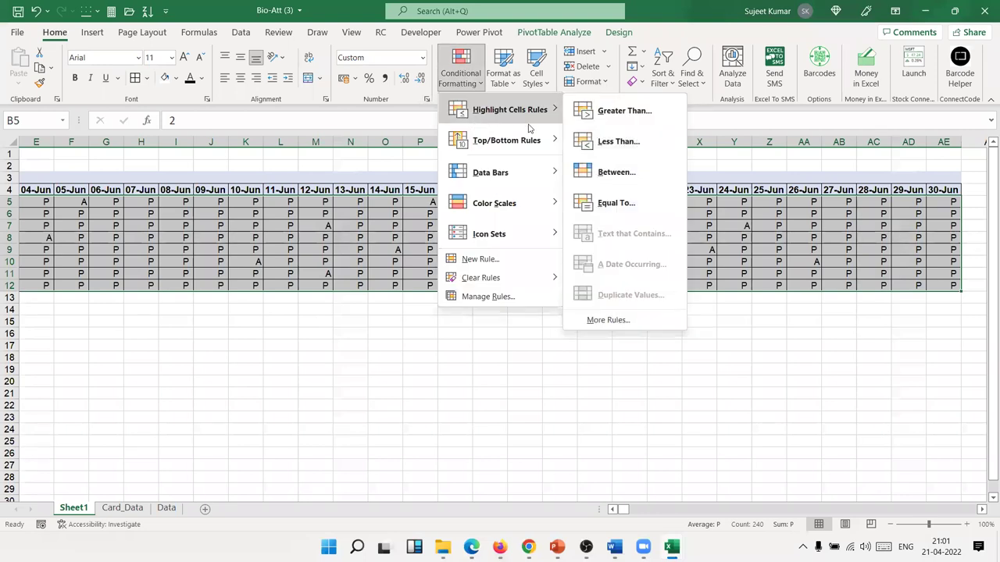
pyautogui.click(605, 202)
pyautogui.write('0')
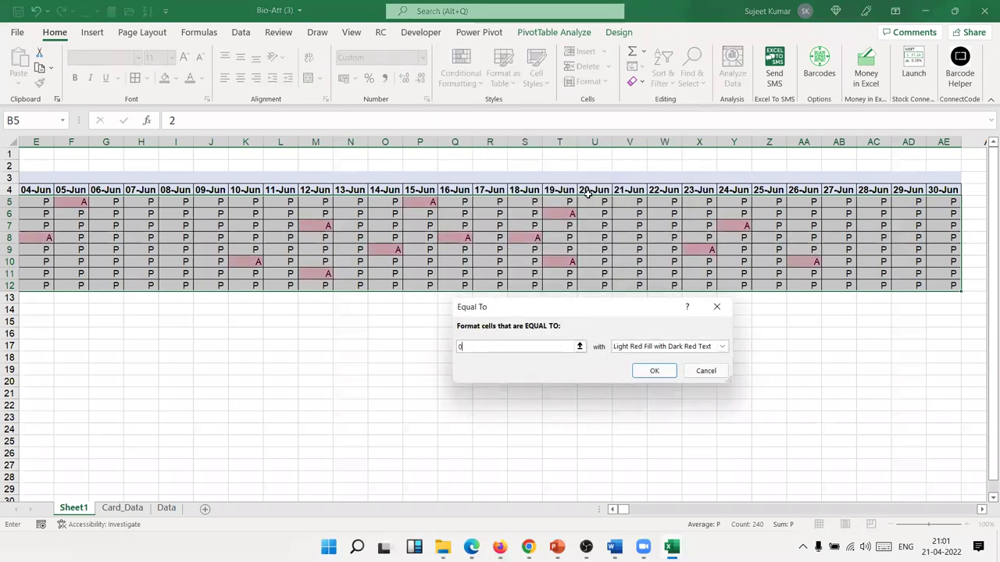
pyautogui.click(649, 348)
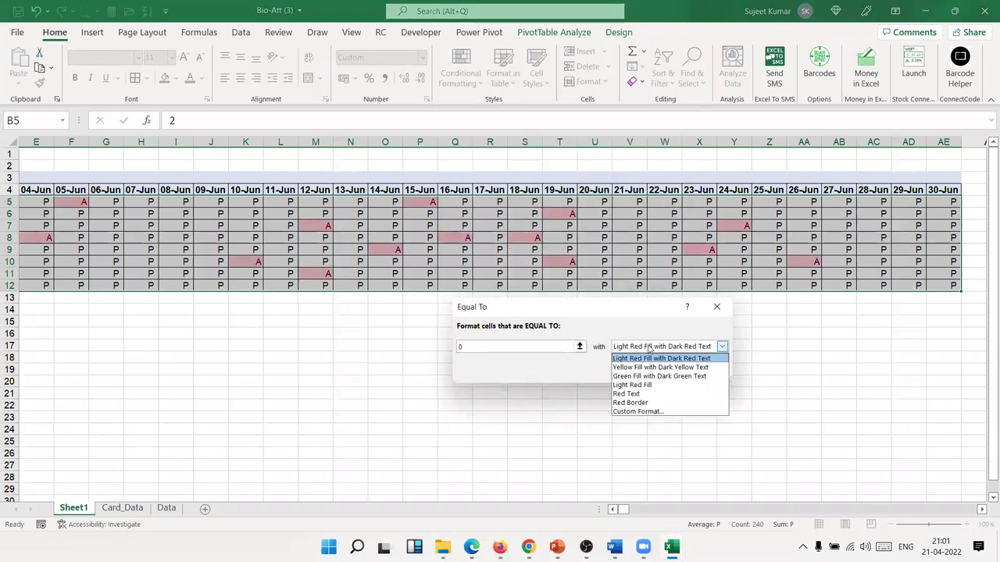
pyautogui.click(637, 412)
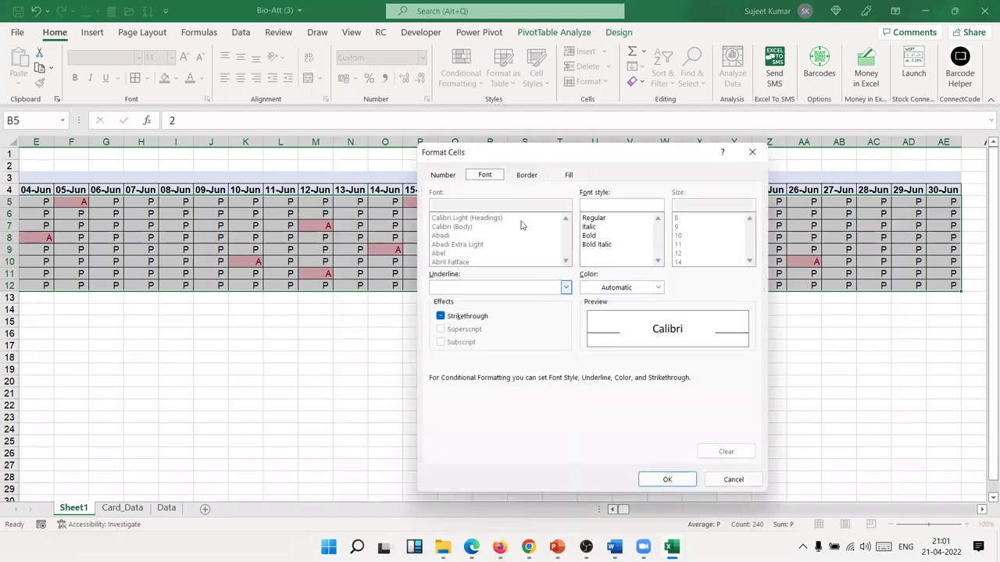
pyautogui.click(568, 175)
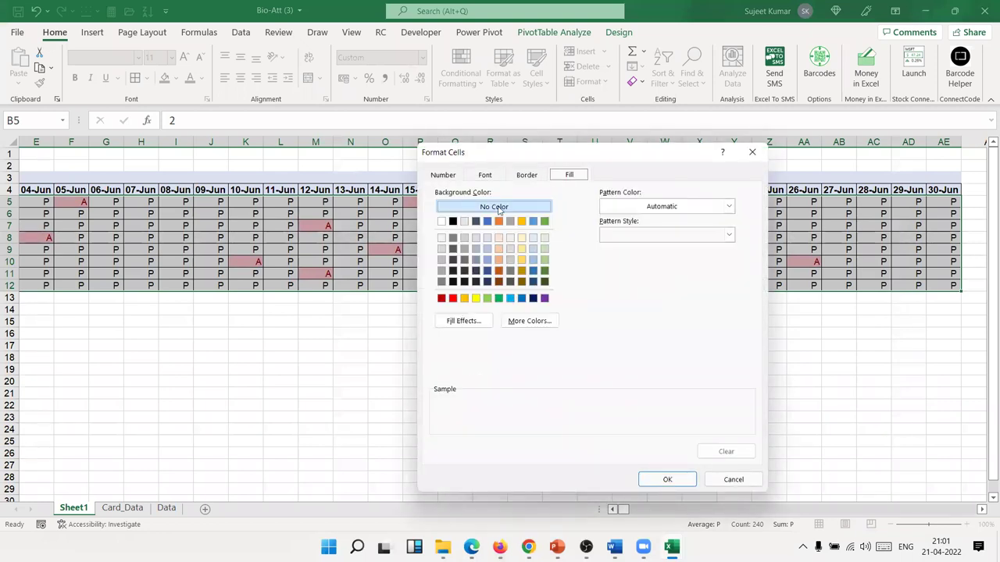
pyautogui.click(453, 299)
pyautogui.click(665, 480)
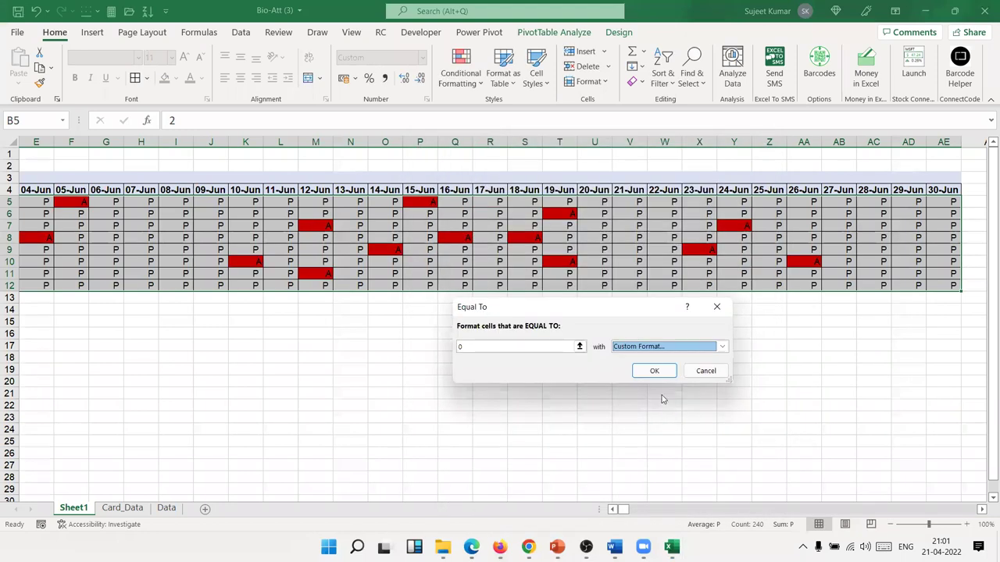
pyautogui.click(655, 370)
pyautogui.click(571, 348)
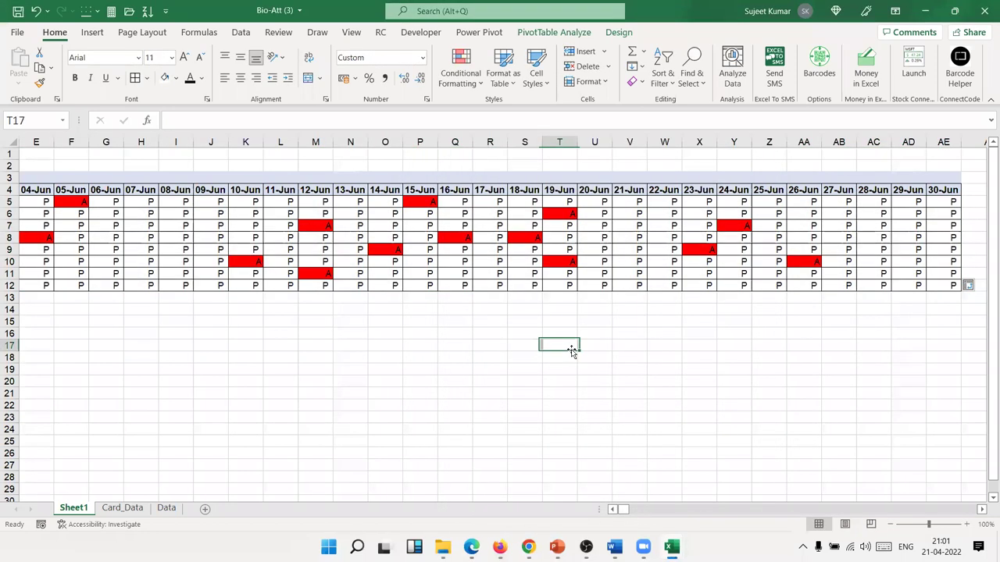
# Move back to the start of the pivot header row, then switch to the Data sheet
pyautogui.click(476, 182)
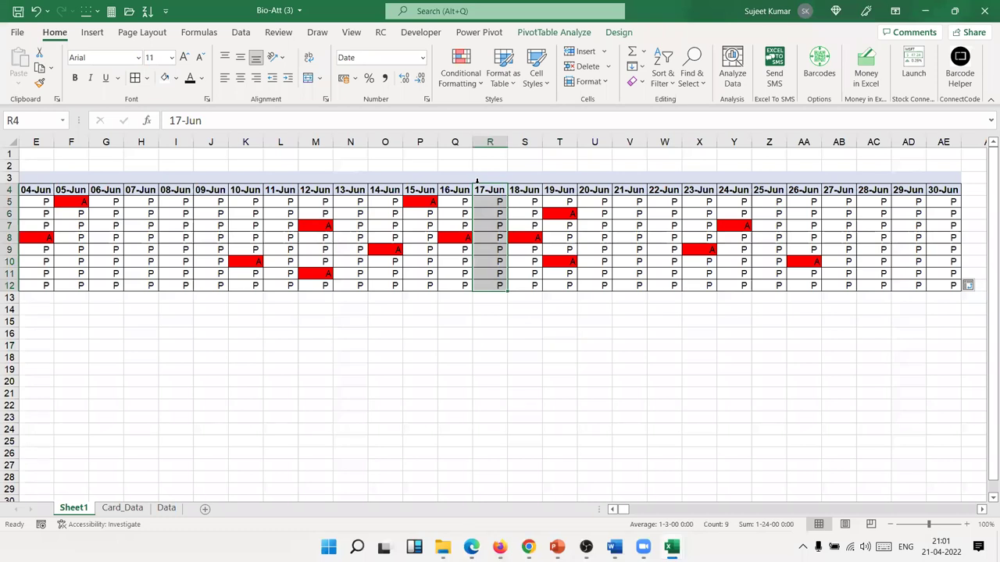
pyautogui.press('Left')
pyautogui.press('Left')
pyautogui.press('Left')
pyautogui.press('Left')
pyautogui.press('Left')
pyautogui.press('Left')
pyautogui.press('Left')
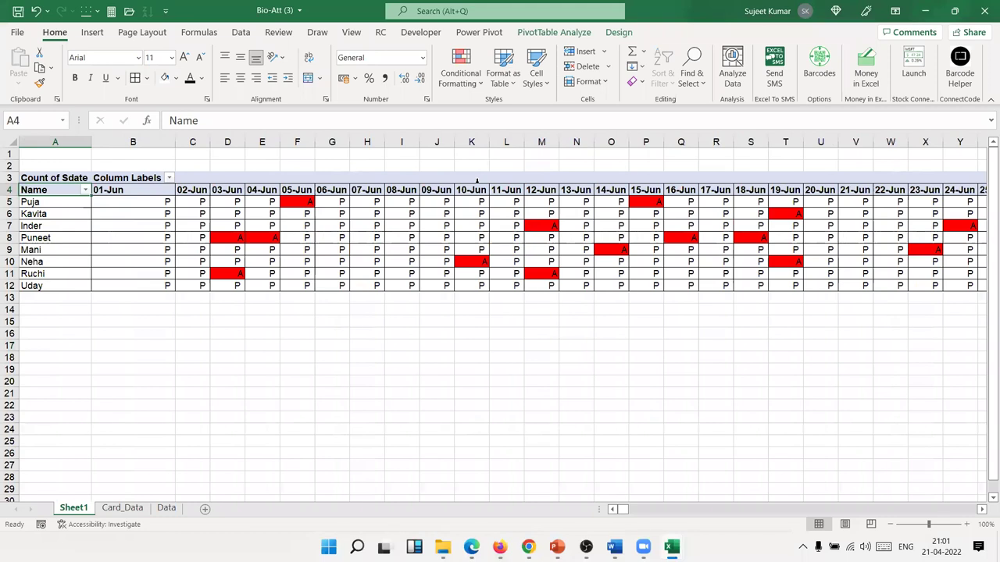
pyautogui.click(167, 508)
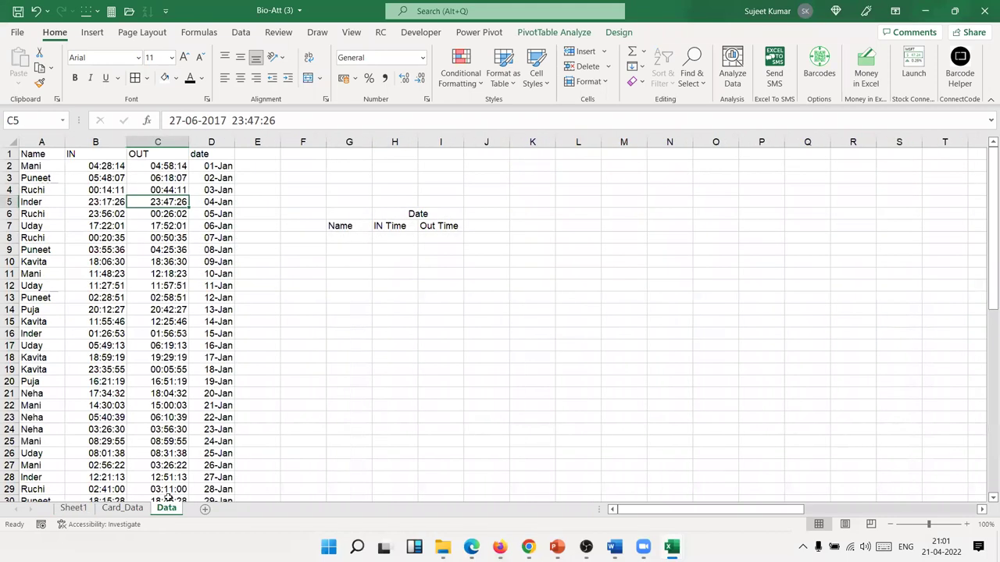
pyautogui.click(67, 156)
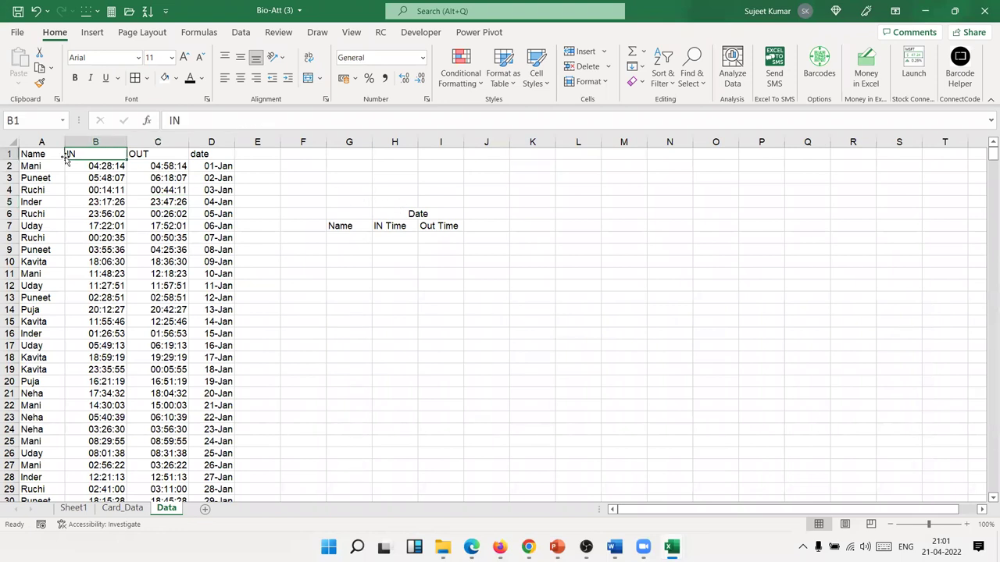
pyautogui.click(74, 509)
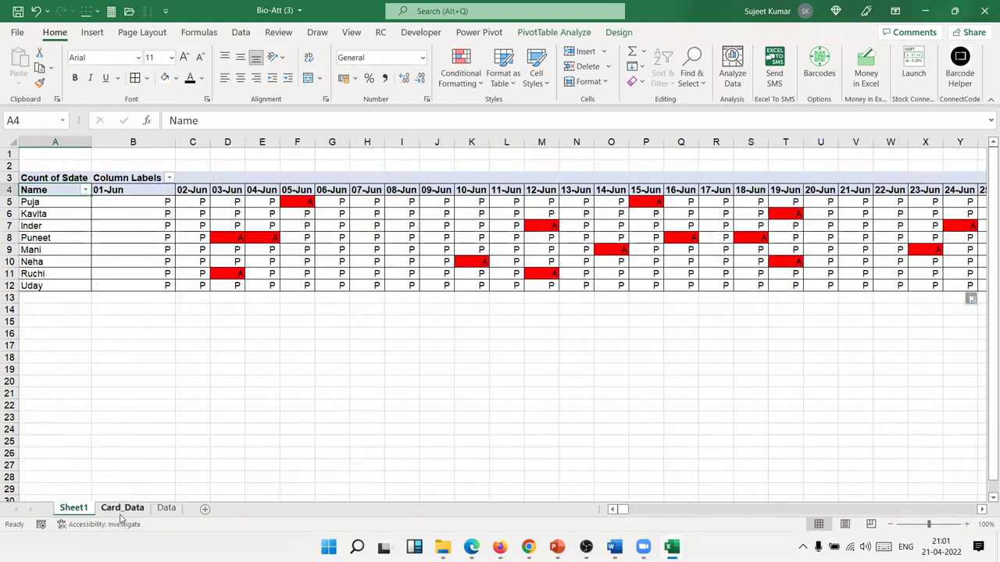
pyautogui.click(121, 509)
pyautogui.moveTo(100, 225); pyautogui.dragTo(100, 357)
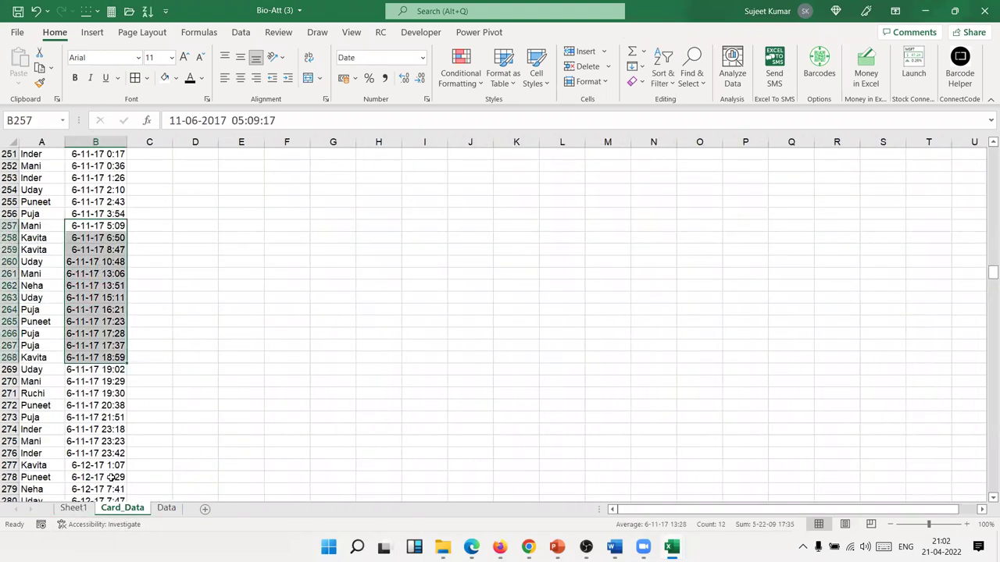
pyautogui.scroll(17, 112, 477)
pyautogui.scroll(10, 111, 476)
pyautogui.scroll(17, 112, 476)
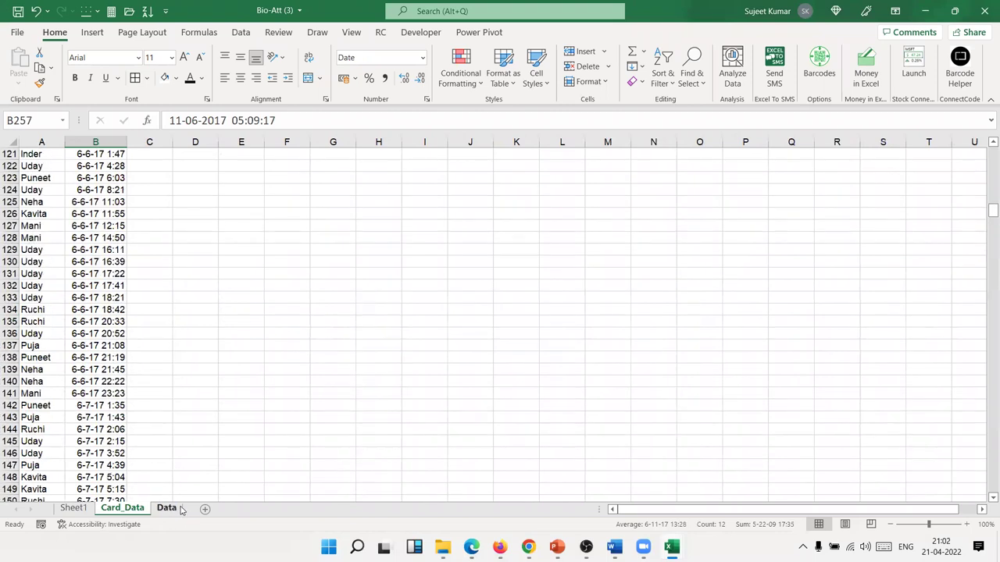
pyautogui.click(166, 509)
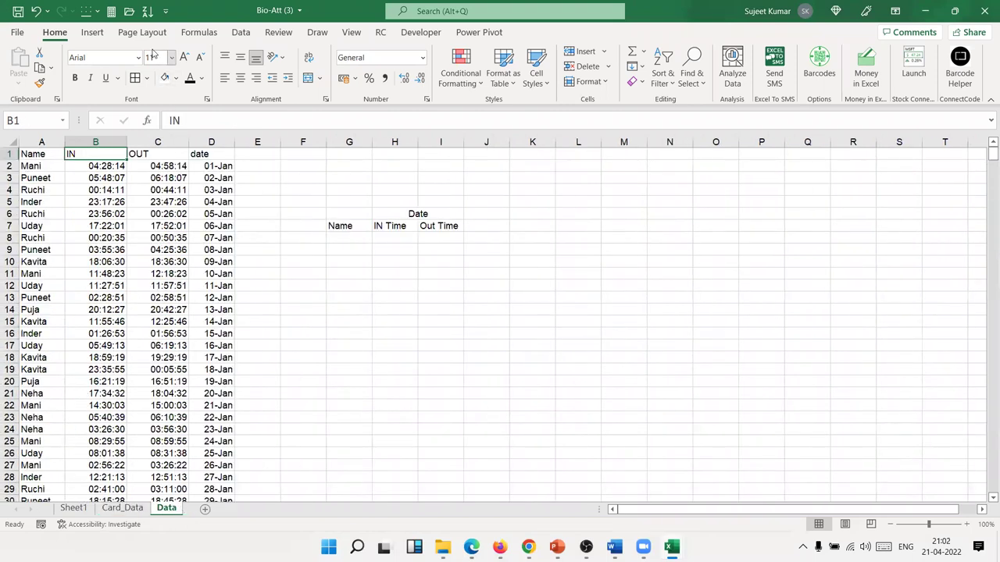
pyautogui.click(95, 141)
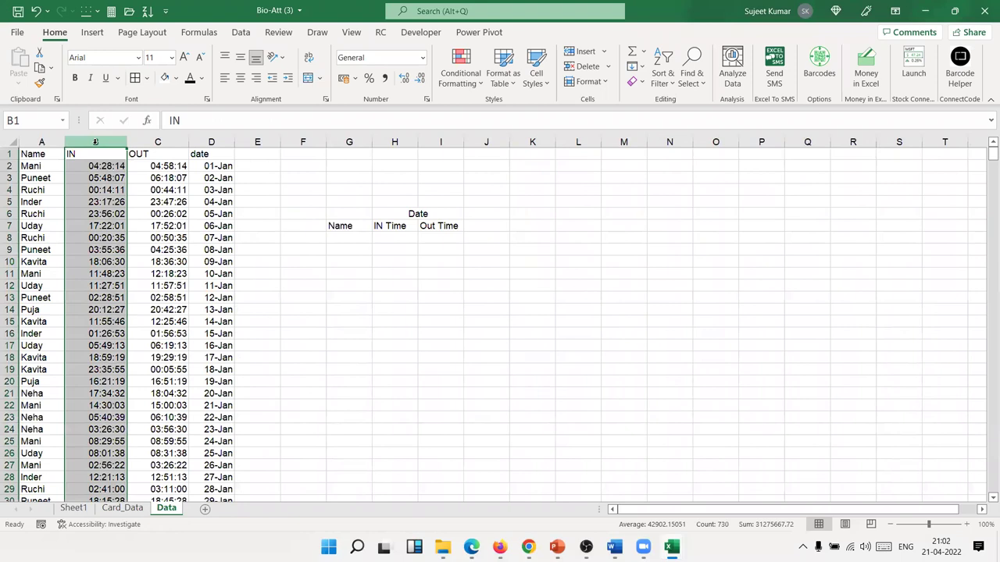
pyautogui.moveTo(110, 178); pyautogui.dragTo(149, 188)
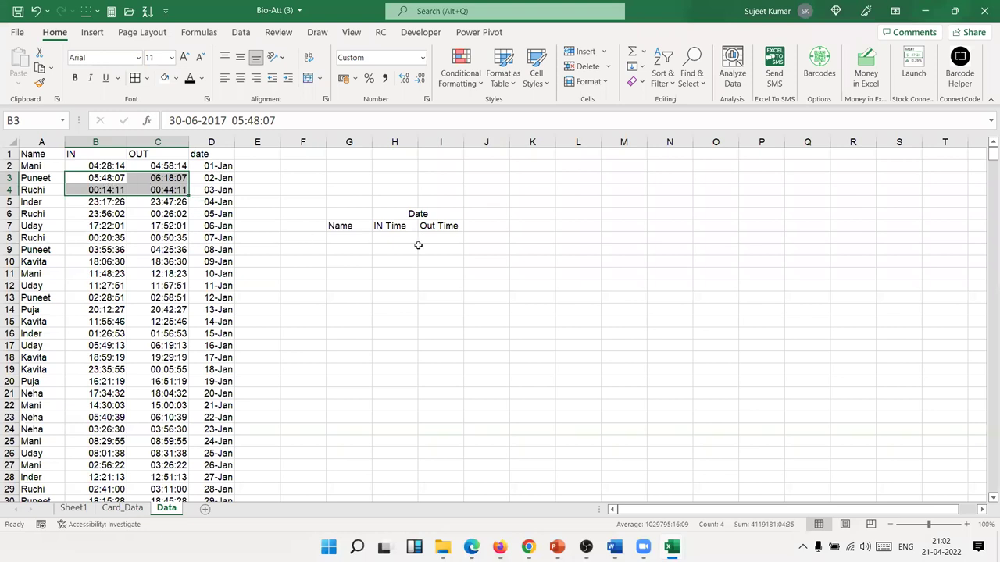
# Select the Date, Name, IN Time and Out Time header block and fill it grey
pyautogui.click(341, 241)
pyautogui.moveTo(342, 255); pyautogui.dragTo(360, 336)
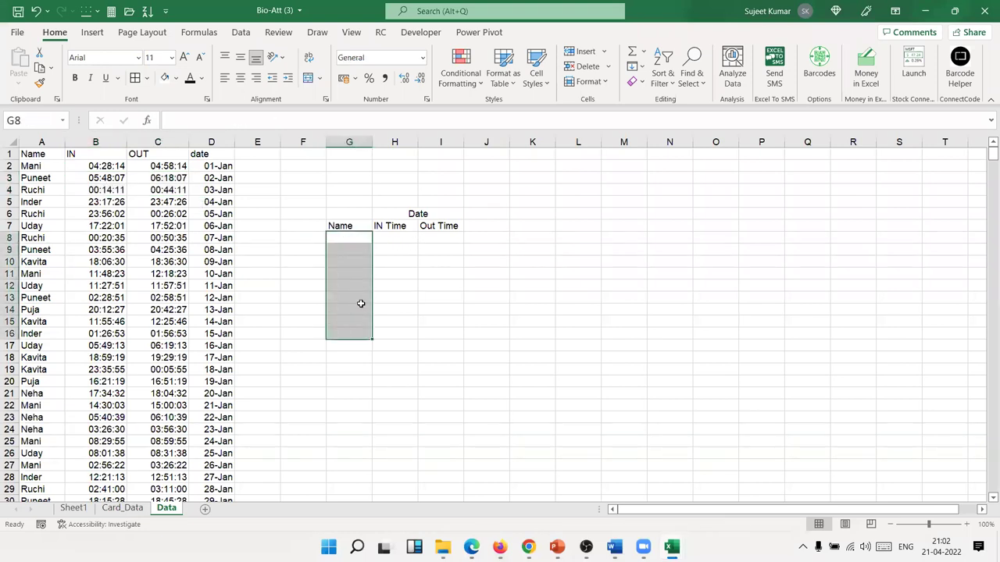
pyautogui.click(395, 237)
pyautogui.click(424, 215)
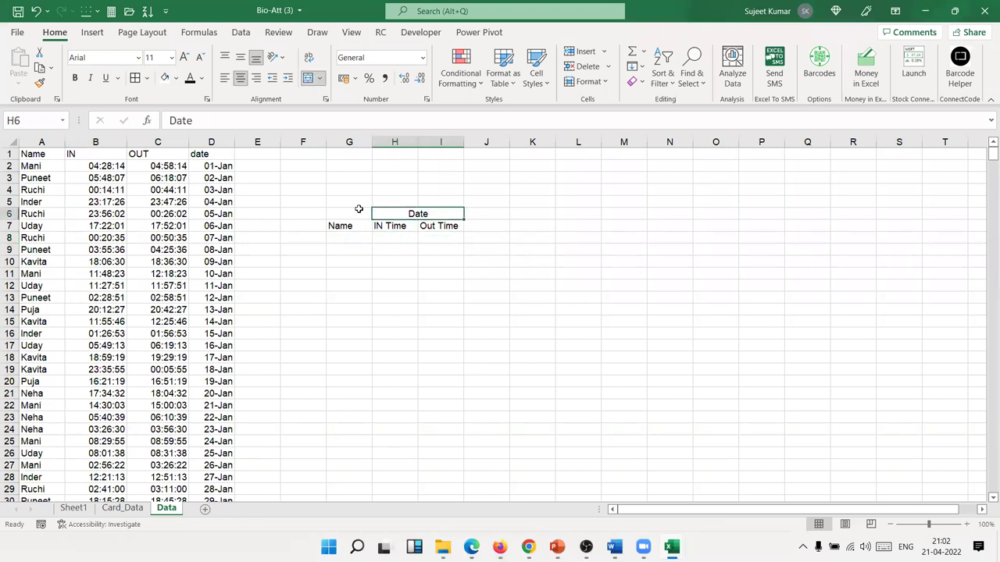
pyautogui.moveTo(358, 210); pyautogui.dragTo(390, 217)
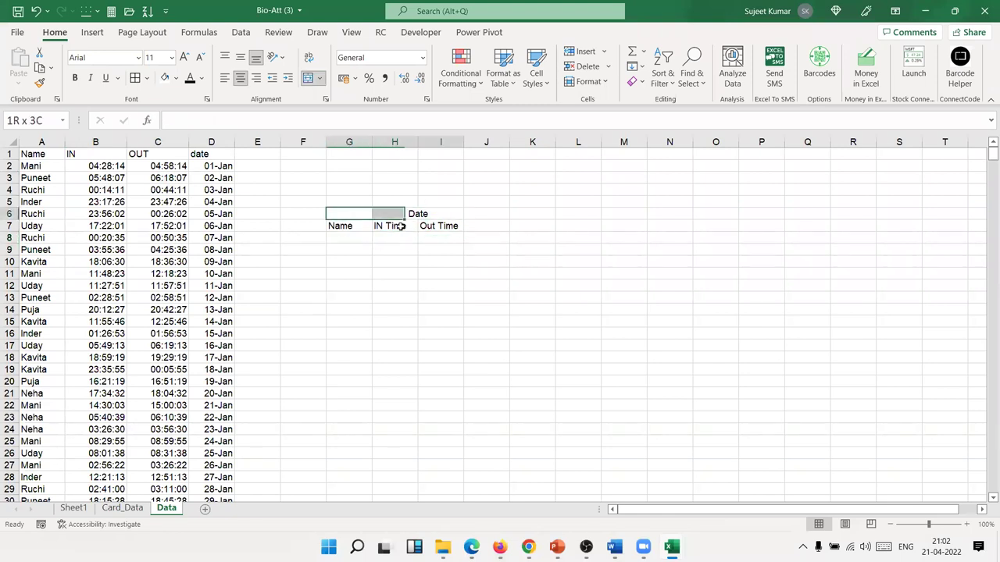
pyautogui.click(177, 78)
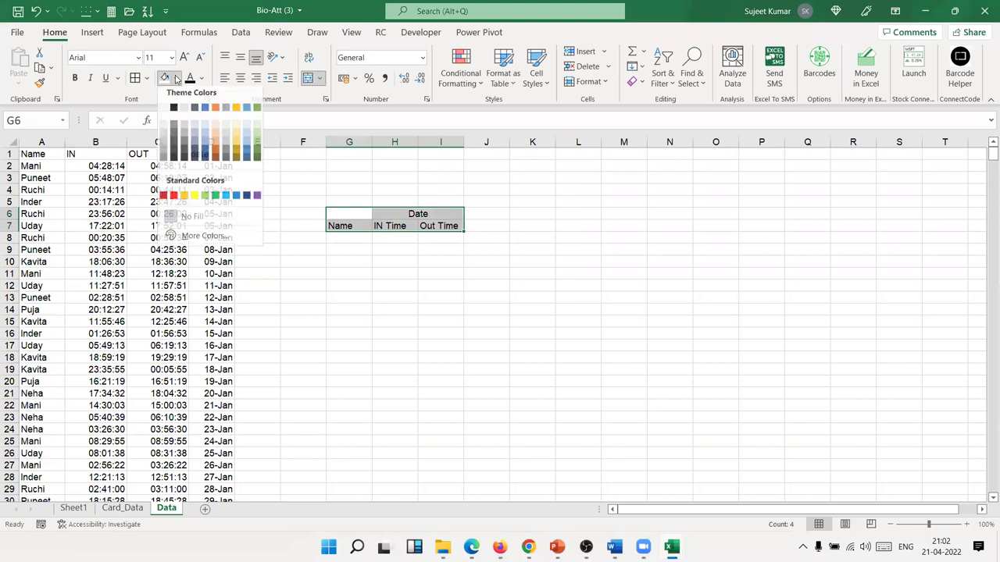
pyautogui.click(165, 146)
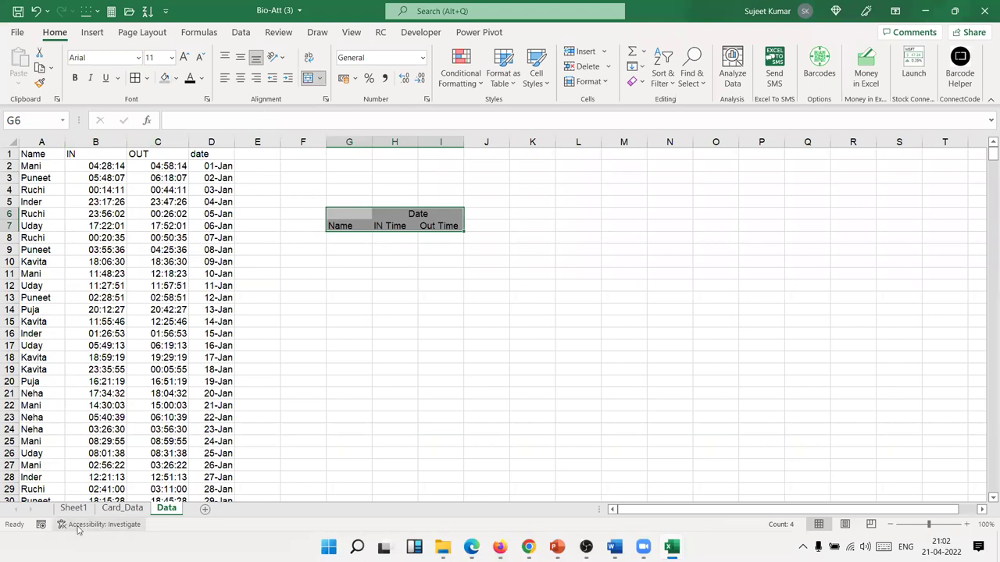
# Apply All Borders to the grey header block on the Data sheet
pyautogui.click(108, 508)
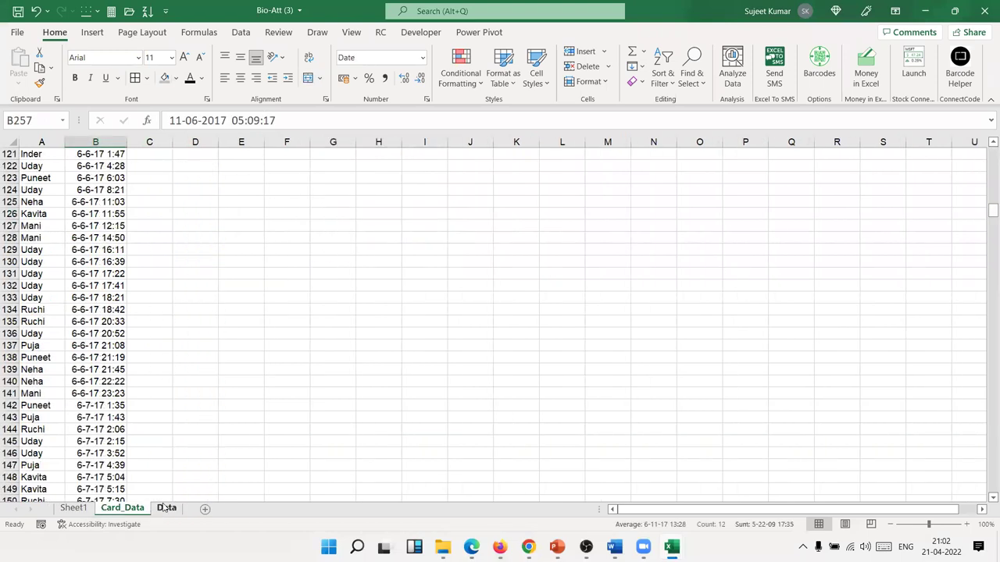
pyautogui.click(166, 509)
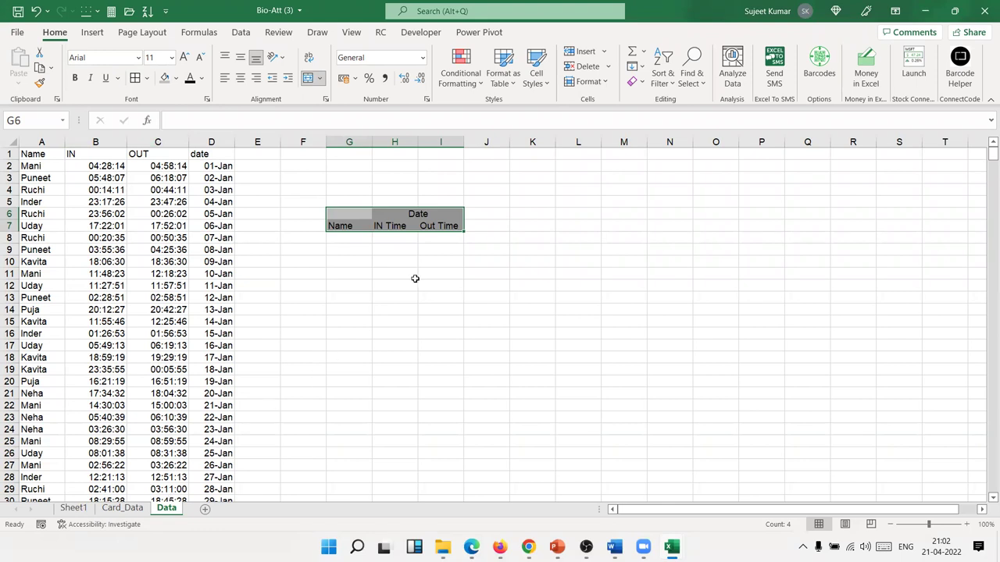
pyautogui.click(136, 78)
pyautogui.click(338, 297)
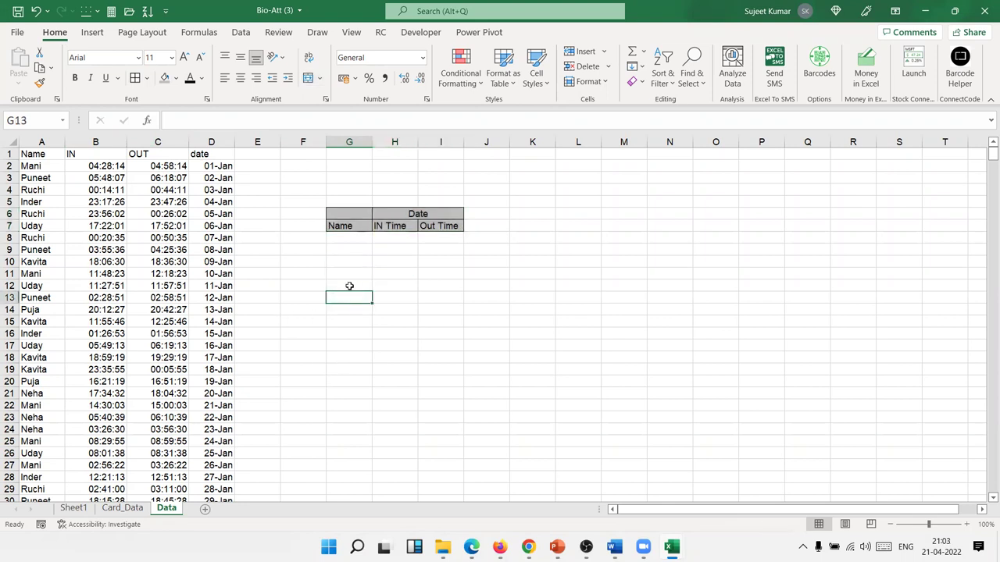
# Check the cells under the IN Time and Out Time headings, then deselect
pyautogui.click(389, 243)
pyautogui.click(458, 242)
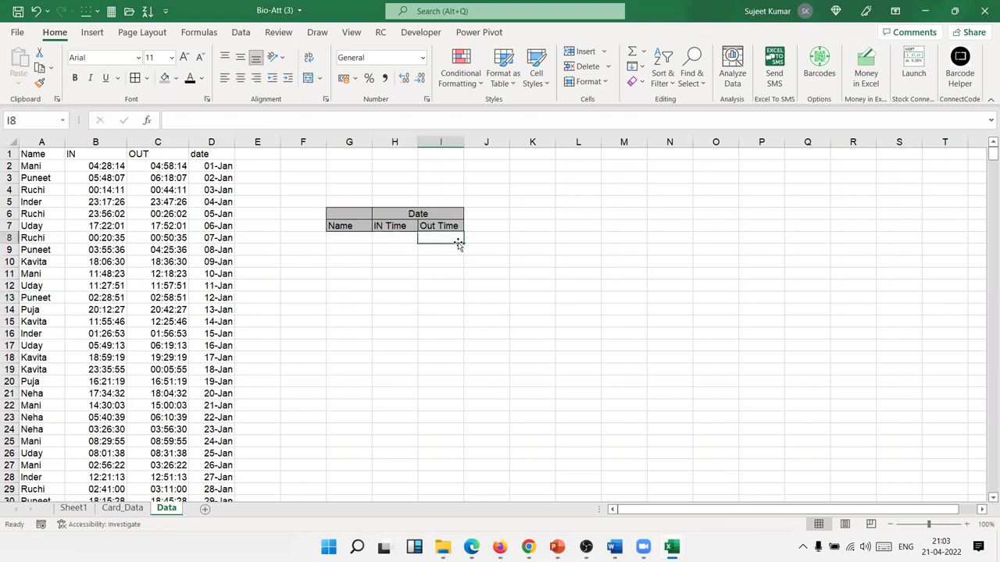
pyautogui.click(397, 243)
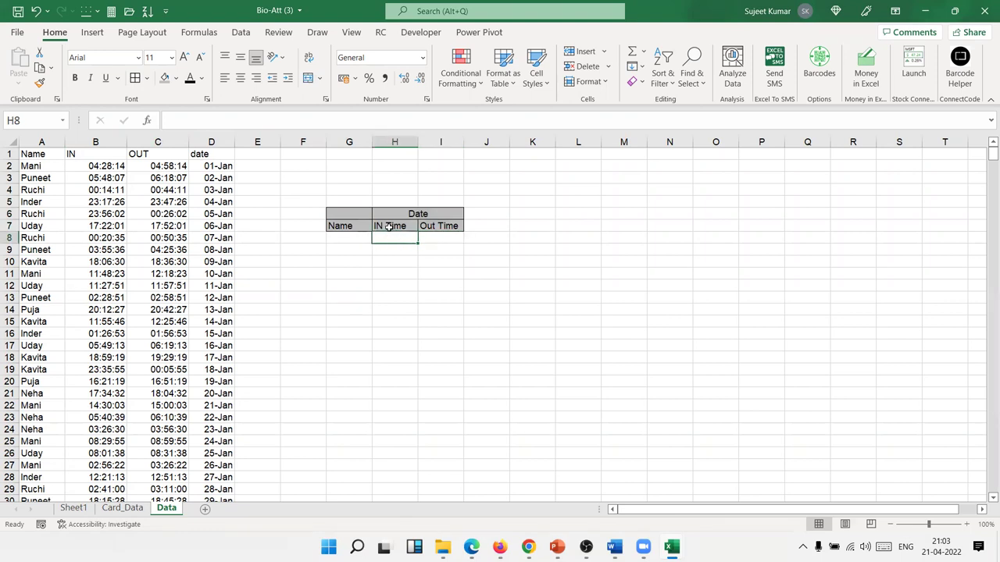
pyautogui.click(386, 228)
pyautogui.click(317, 239)
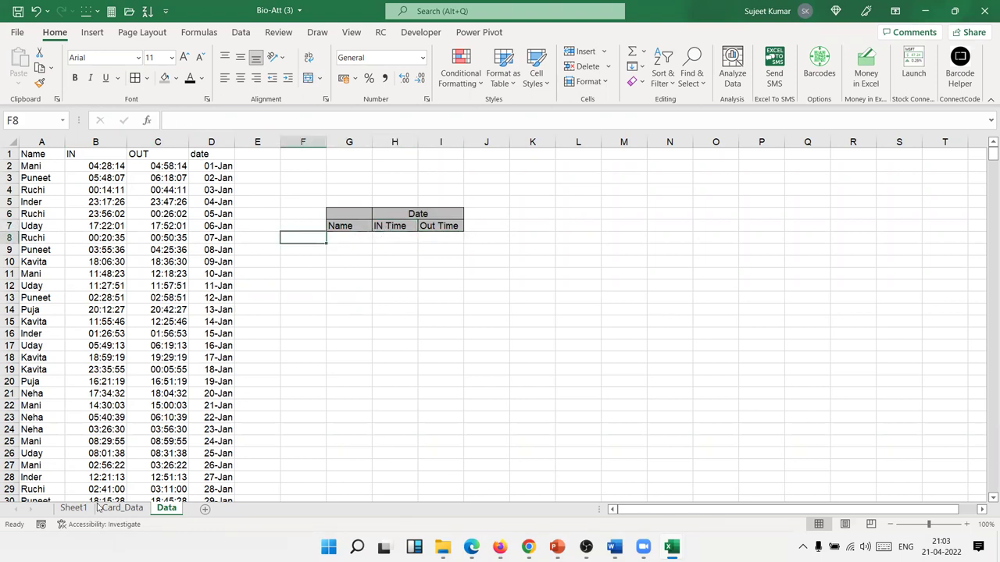
pyautogui.click(73, 508)
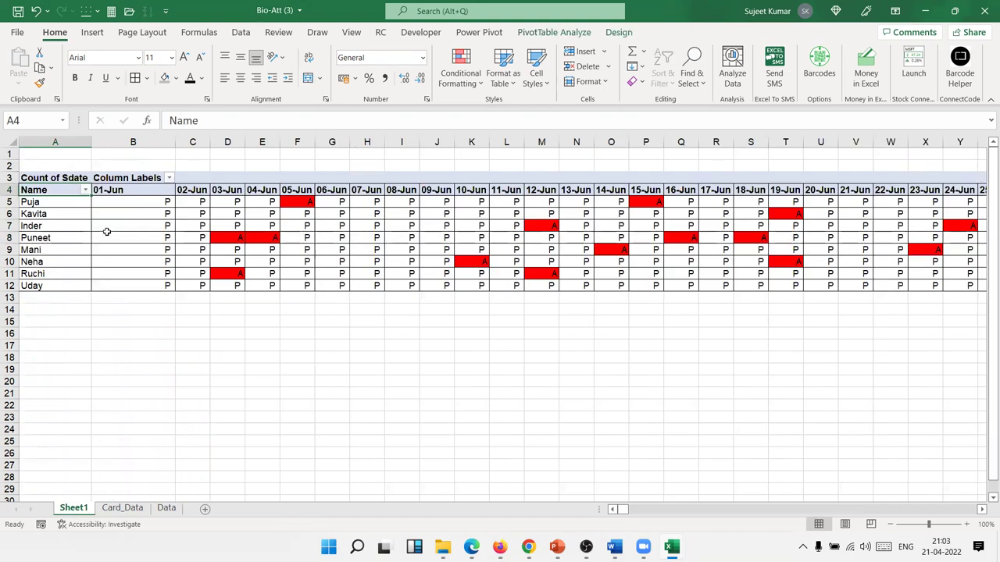
pyautogui.click(117, 201)
pyautogui.moveTo(118, 201)
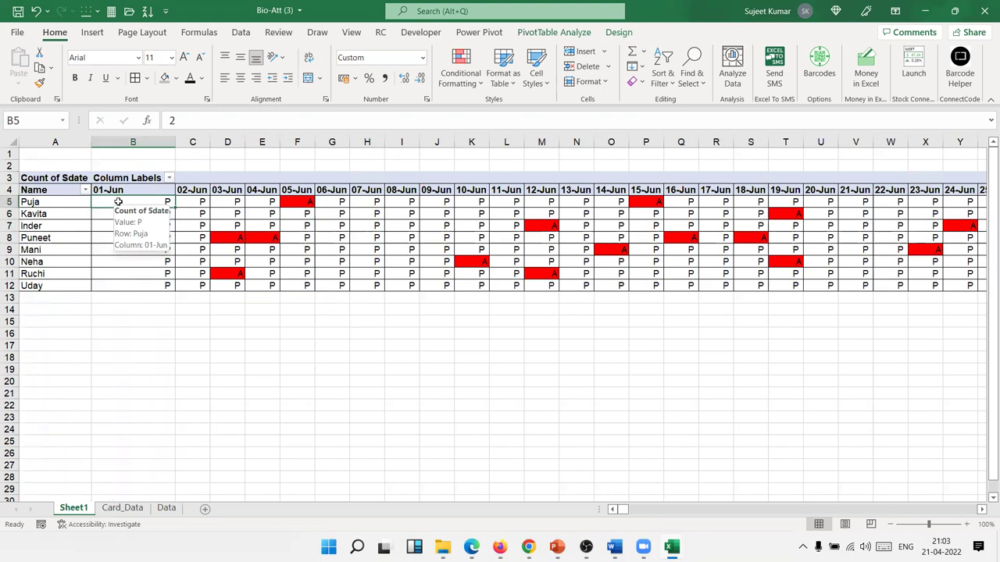
pyautogui.click(131, 507)
pyautogui.scroll(14, 129, 236)
pyautogui.scroll(20, 130, 236)
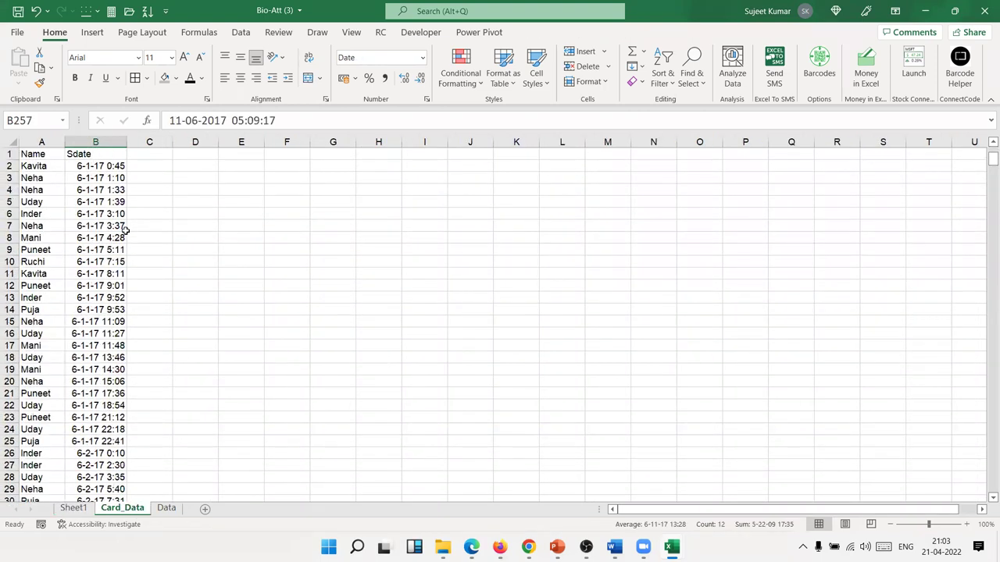
pyautogui.click(47, 168)
pyautogui.click(118, 165)
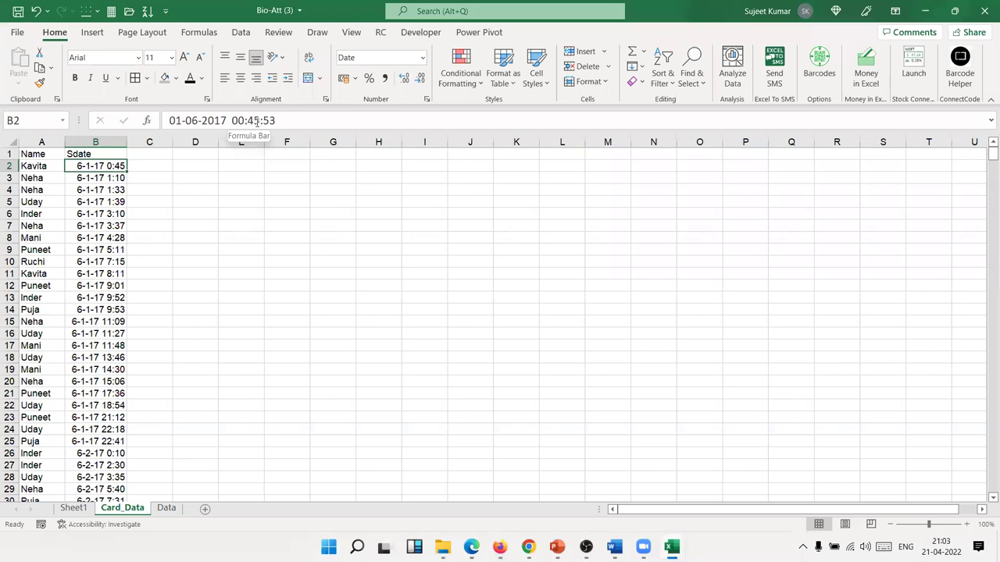
# On the Data sheet, inspect the first IN and OUT times, then delete the date column
pyautogui.click(166, 509)
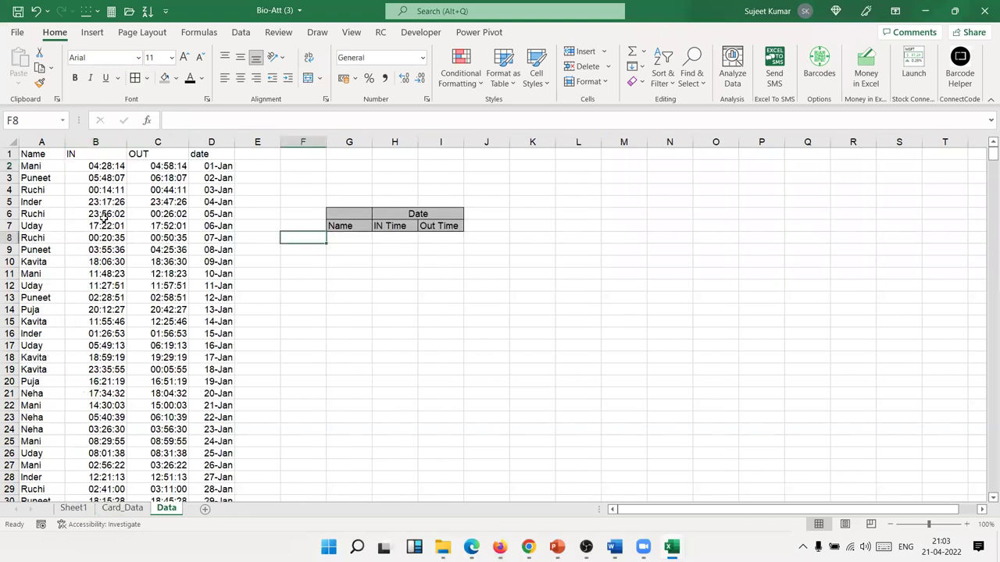
pyautogui.click(92, 167)
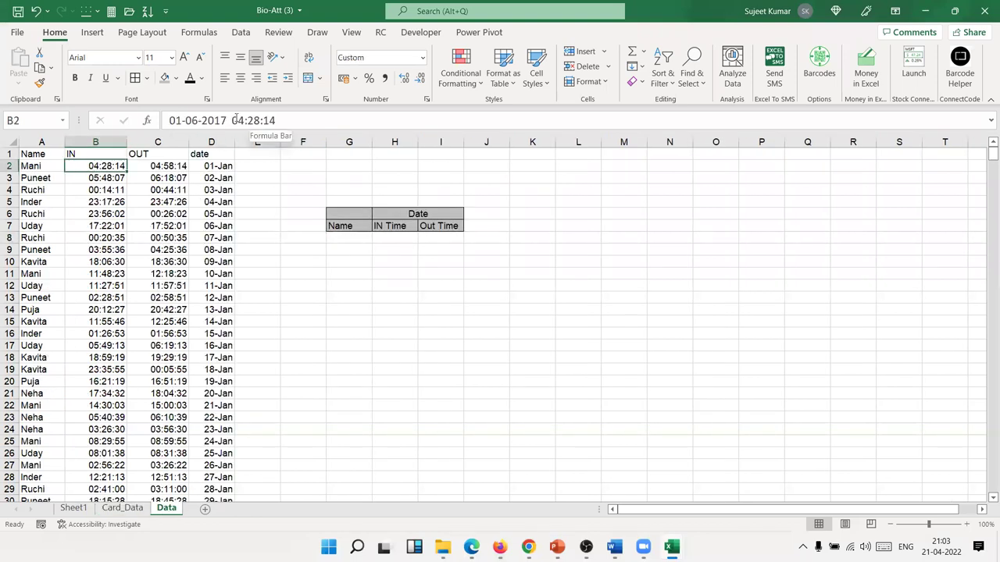
pyautogui.press('Down')
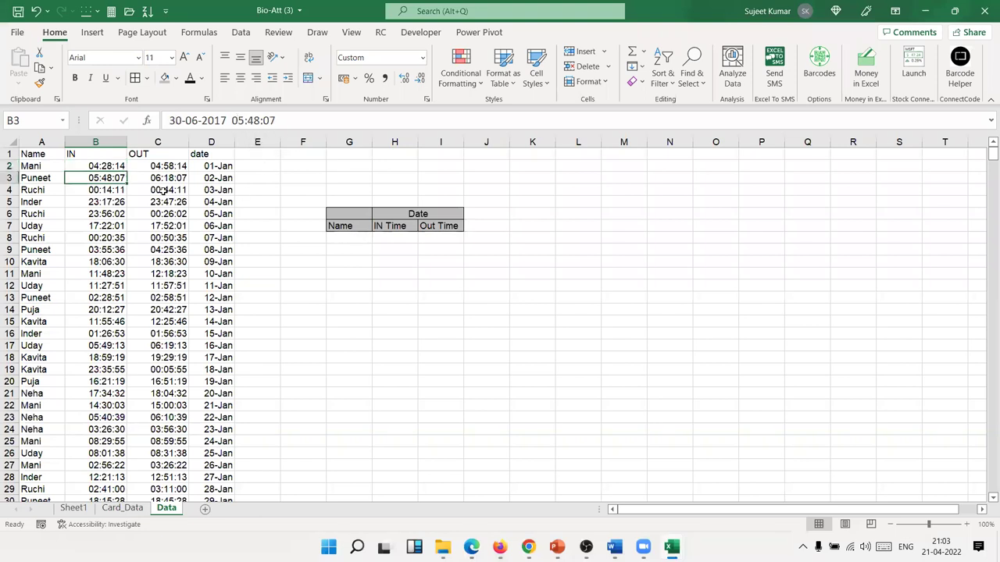
pyautogui.click(151, 164)
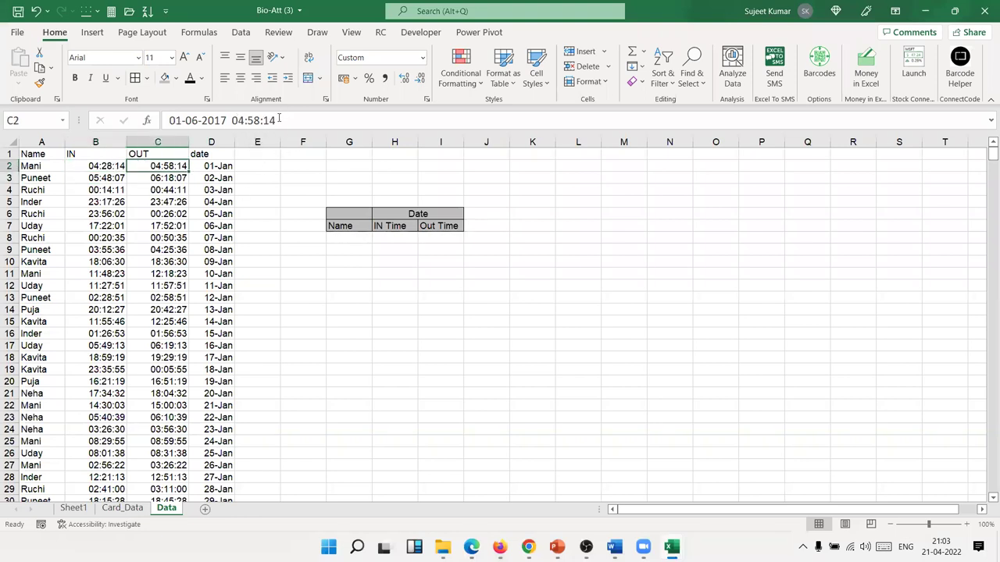
pyautogui.click(197, 142)
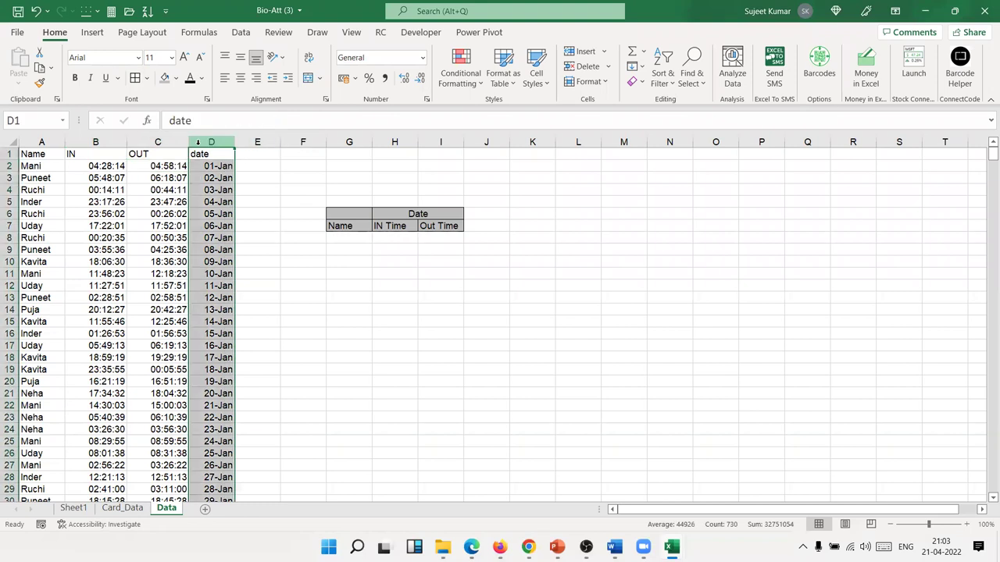
pyautogui.press('Delete')
# Check B2's full stored date-time, then select the IN and OUT columns for number formatting
pyautogui.click(117, 166)
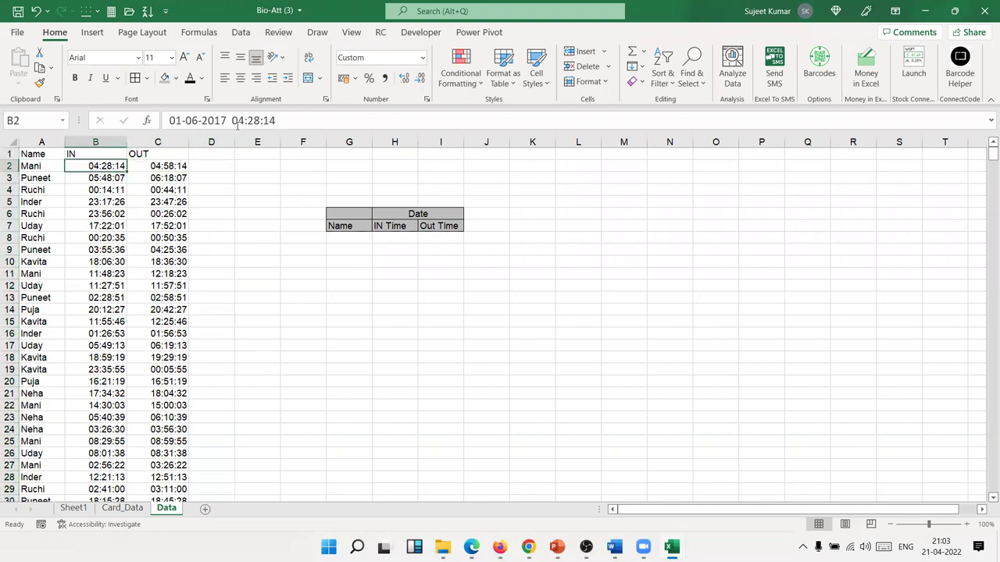
pyautogui.tripleClick(273, 121)
pyautogui.click(105, 190)
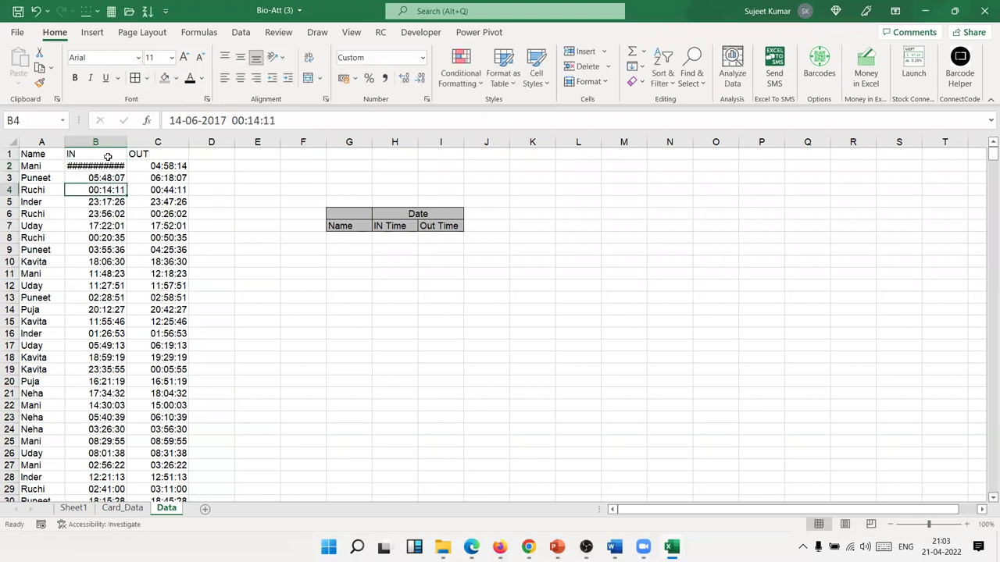
pyautogui.moveTo(110, 141); pyautogui.dragTo(158, 142)
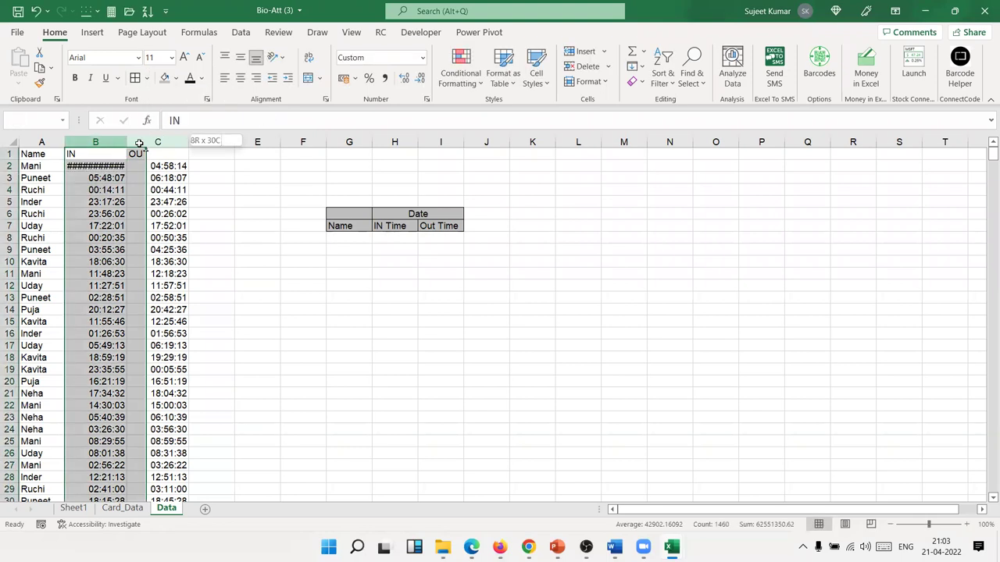
pyautogui.click(426, 99)
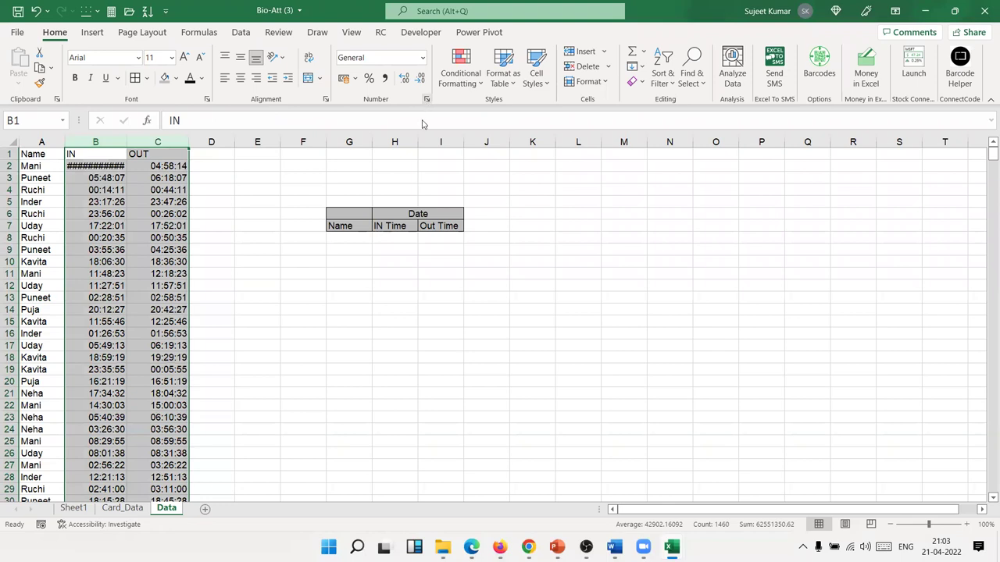
# Format the IN and OUT columns as 3-14-12 1:30 PM date-times and autofit column B
pyautogui.click(439, 261)
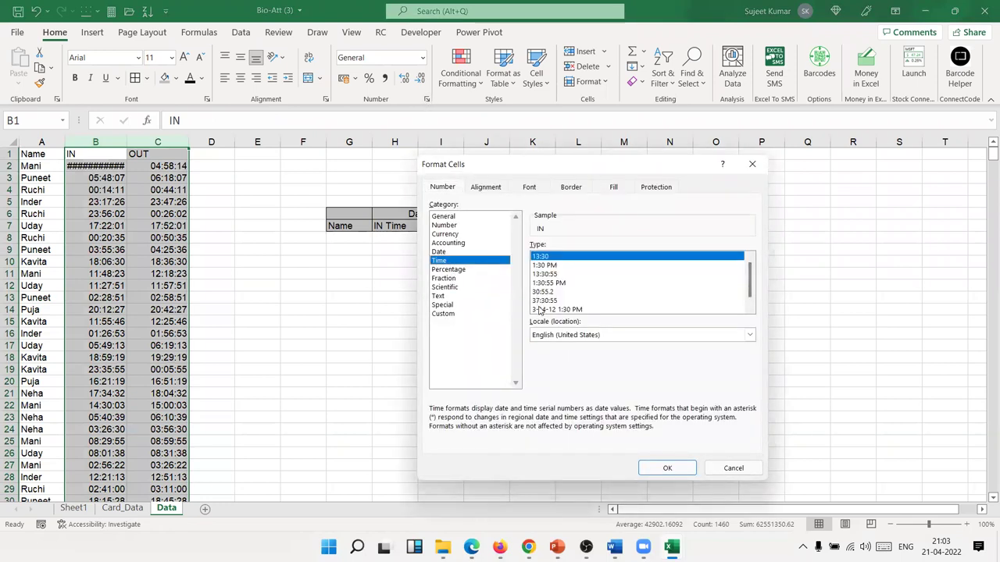
pyautogui.click(540, 310)
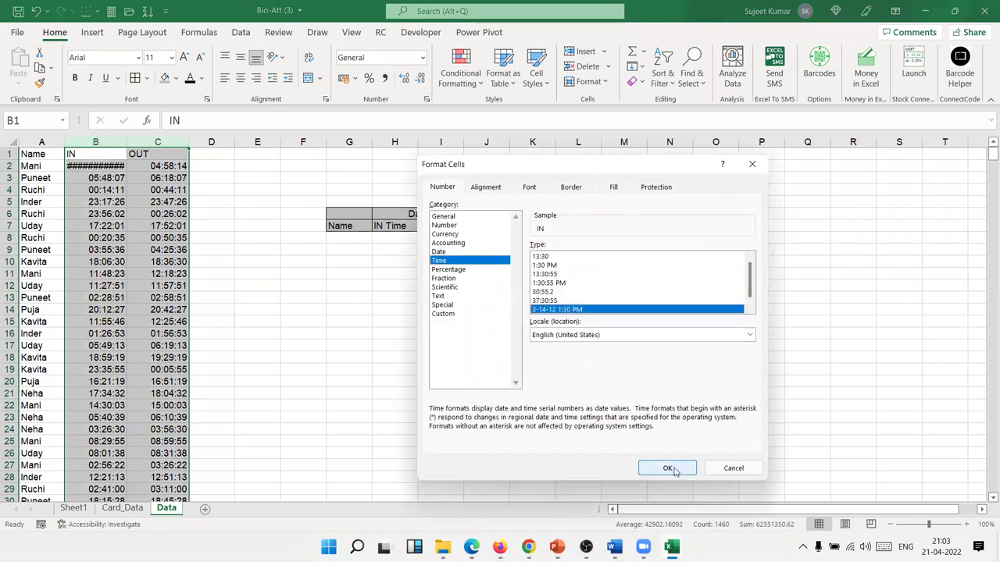
pyautogui.click(667, 468)
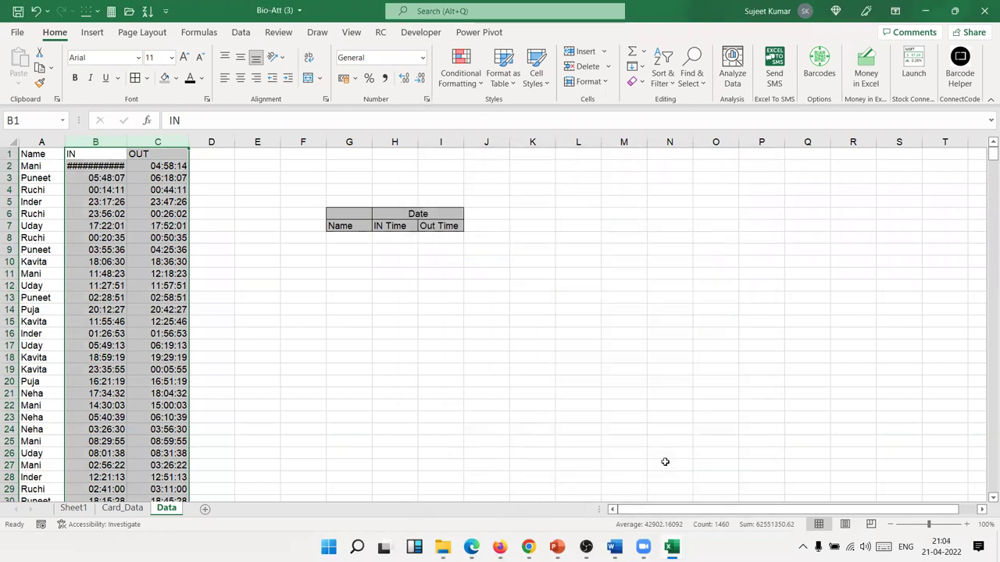
pyautogui.doubleClick(127, 141)
# Check a reformatted OUT entry, clear the selection, and bring up the open Chrome windows
pyautogui.click(200, 262)
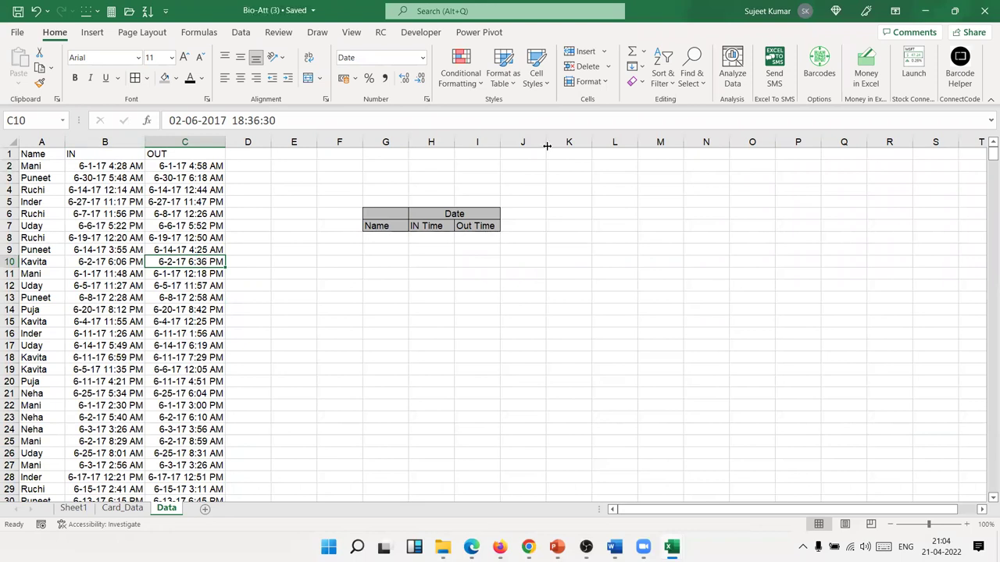
pyautogui.click(664, 272)
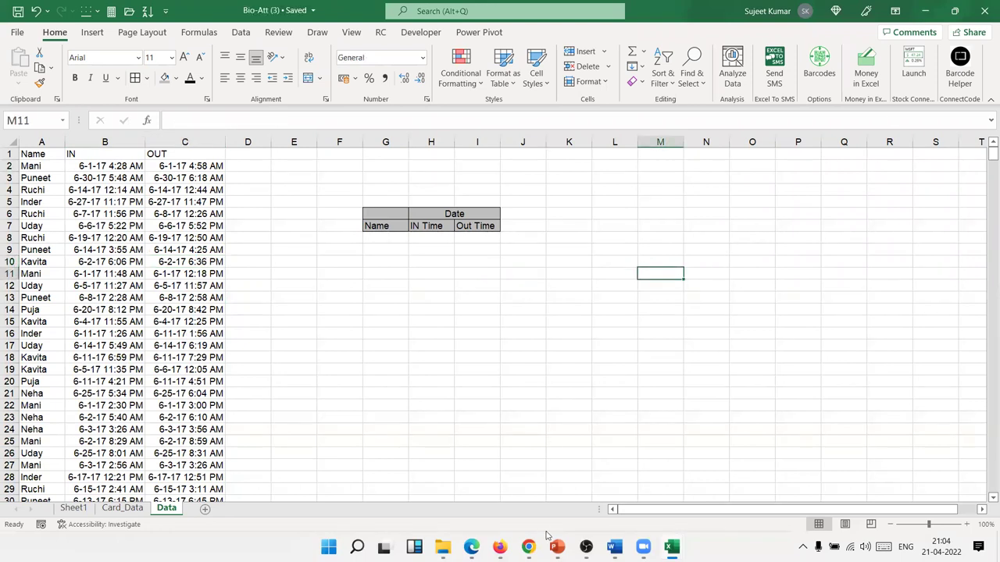
pyautogui.moveTo(551, 539)
pyautogui.click(565, 264)
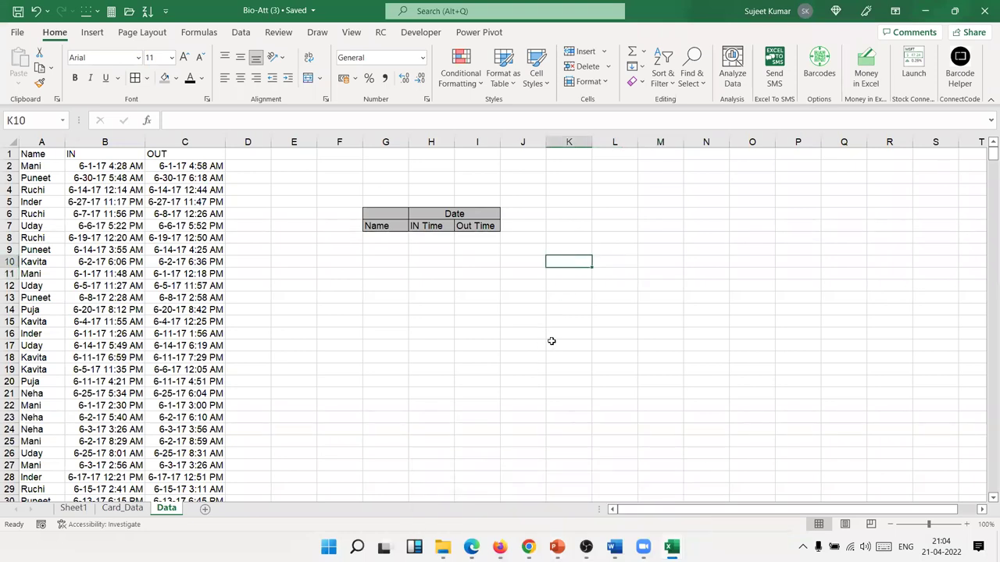
pyautogui.click(528, 547)
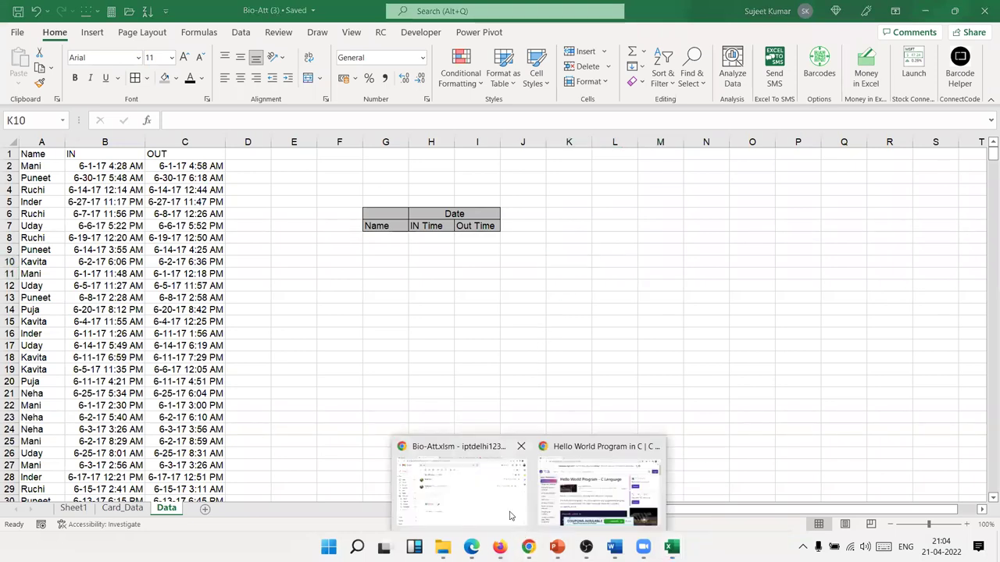
# In Gmail, start a new message and add the first recipient from the contact suggestions
pyautogui.click(507, 512)
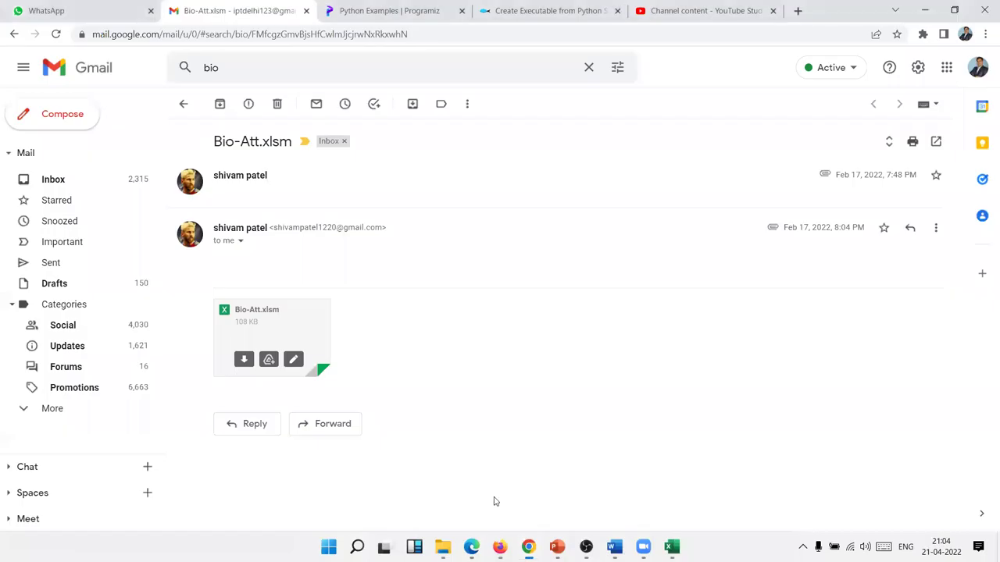
pyautogui.click(67, 121)
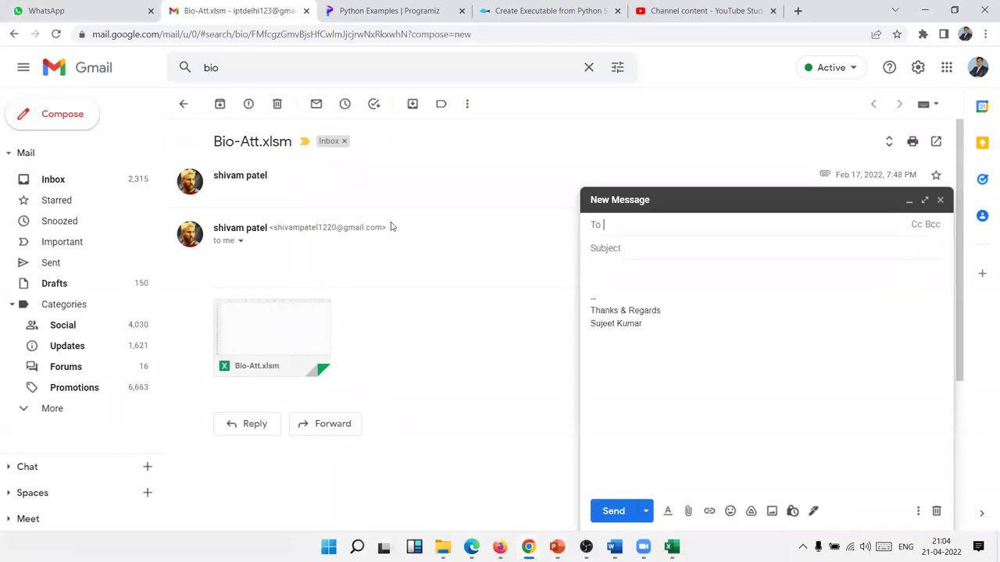
pyautogui.write('pra')
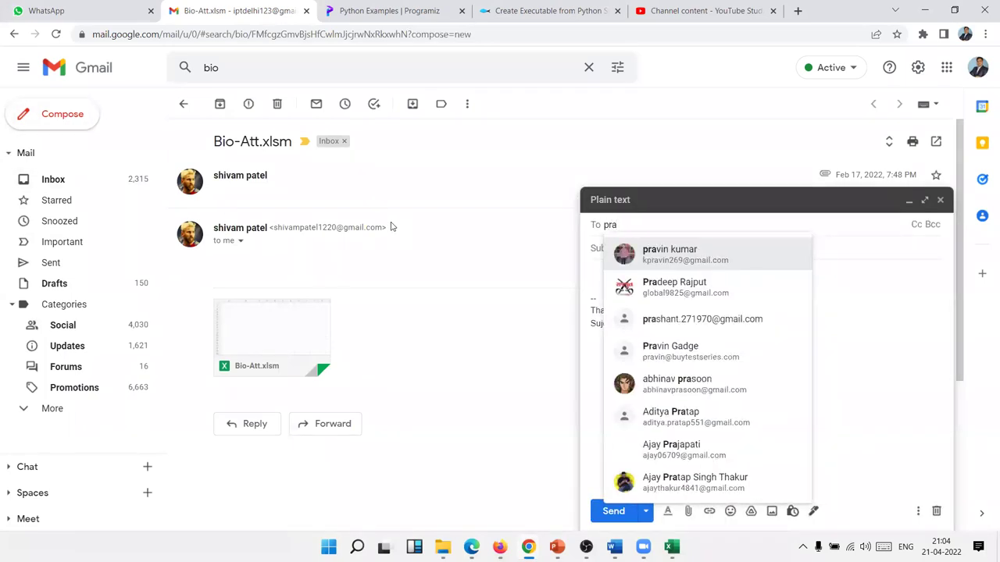
pyautogui.press('BackSpace')
pyautogui.press('BackSpace')
pyautogui.press('BackSpace')
pyautogui.write('singh')
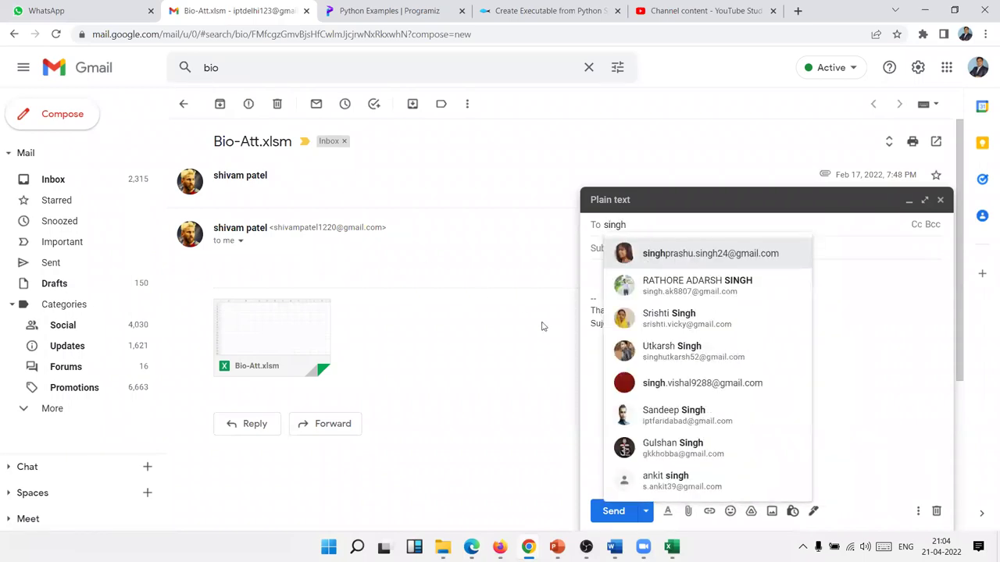
pyautogui.click(703, 253)
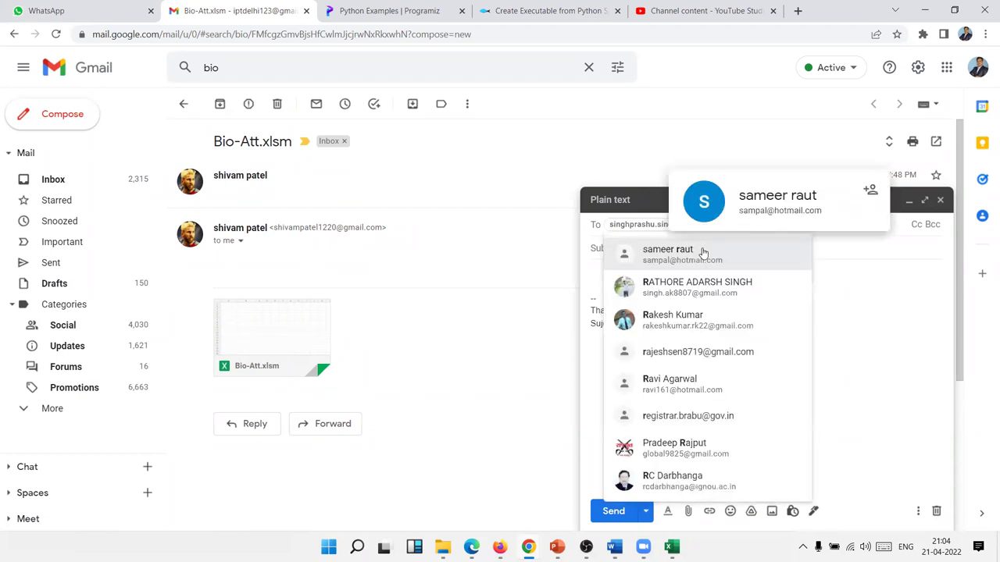
pyautogui.click(703, 252)
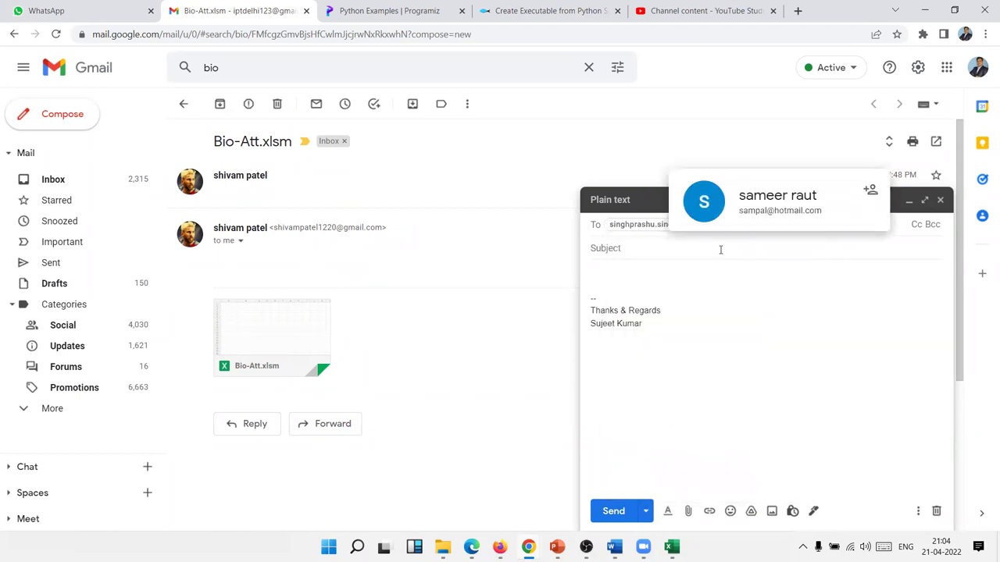
# Add three more recipients from the suggestions and type the Pivot Project subject
pyautogui.click(766, 230)
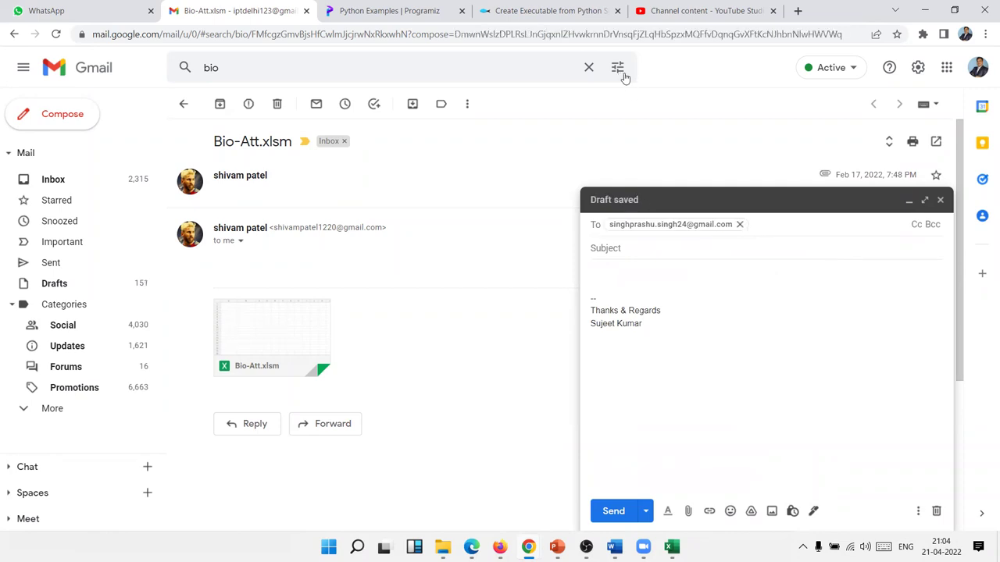
pyautogui.write('b')
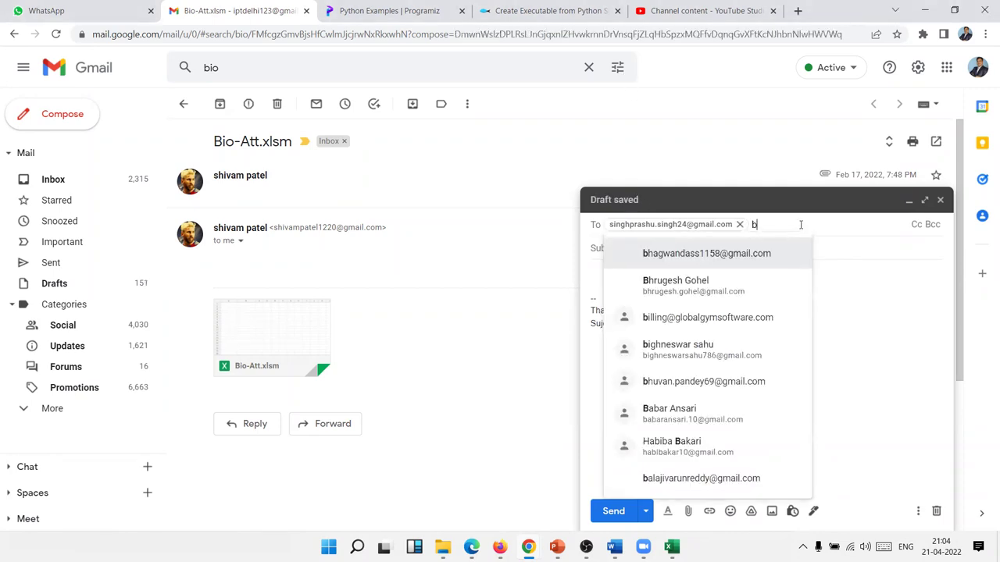
pyautogui.click(778, 252)
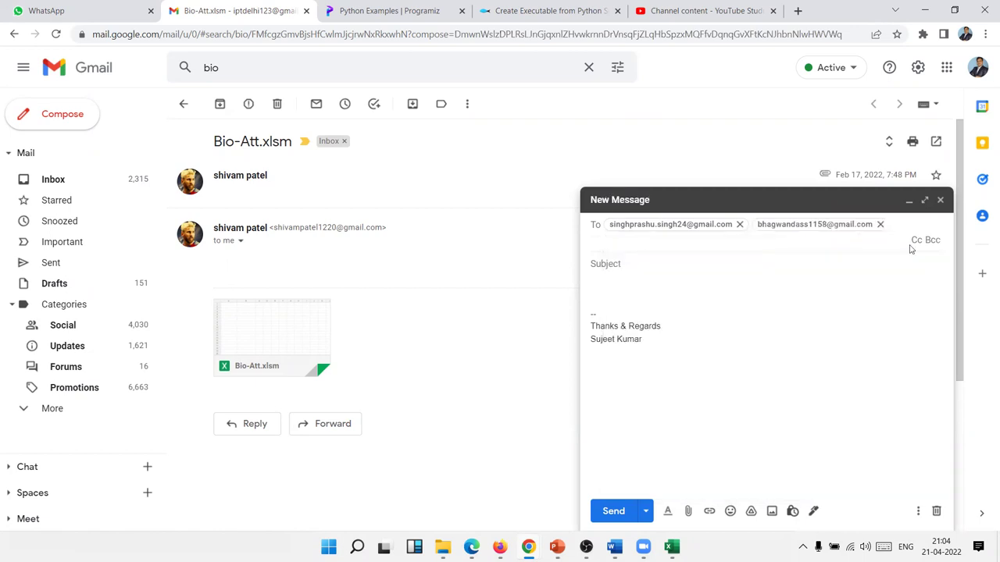
pyautogui.click(719, 266)
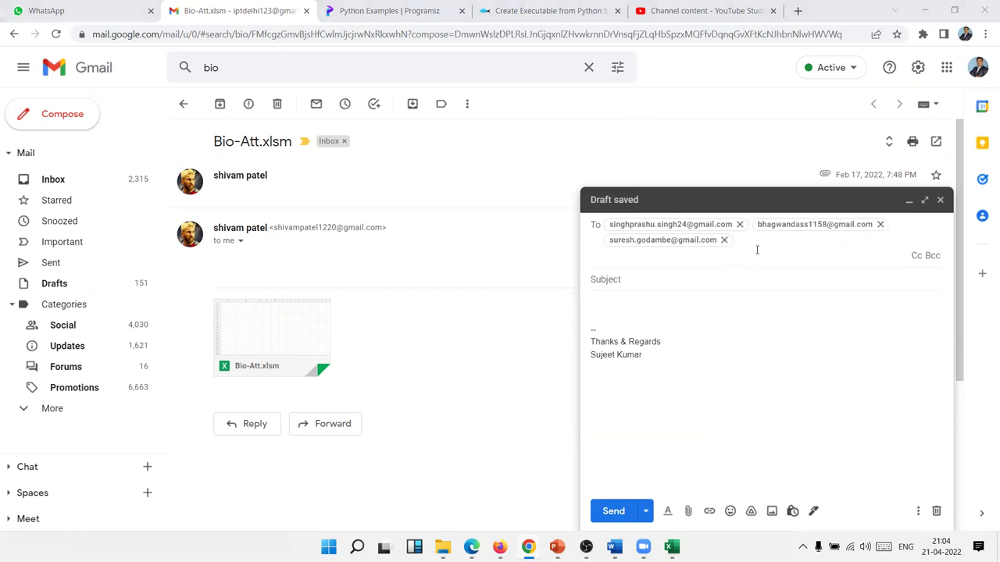
pyautogui.click(756, 250)
pyautogui.write('akhi')
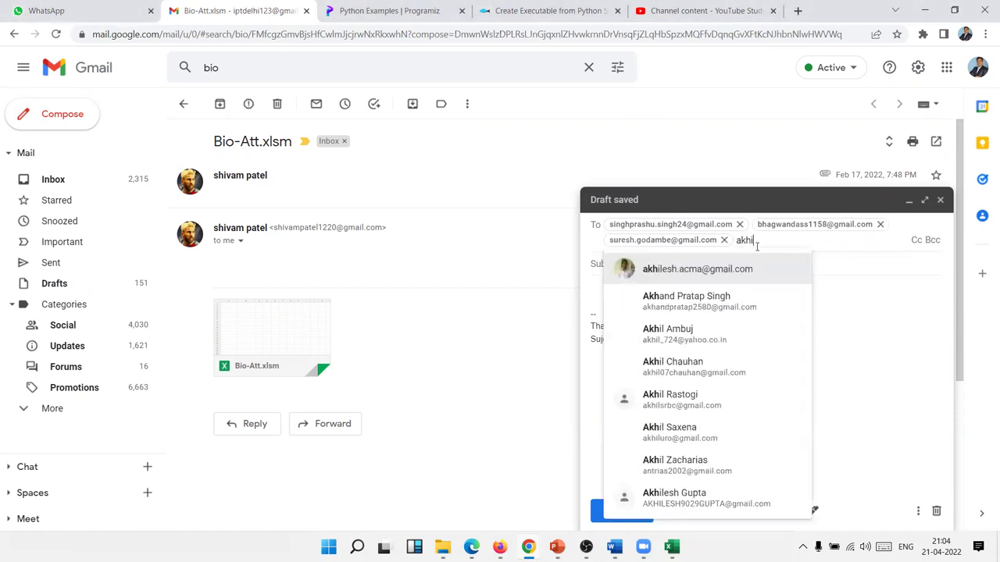
pyautogui.click(698, 269)
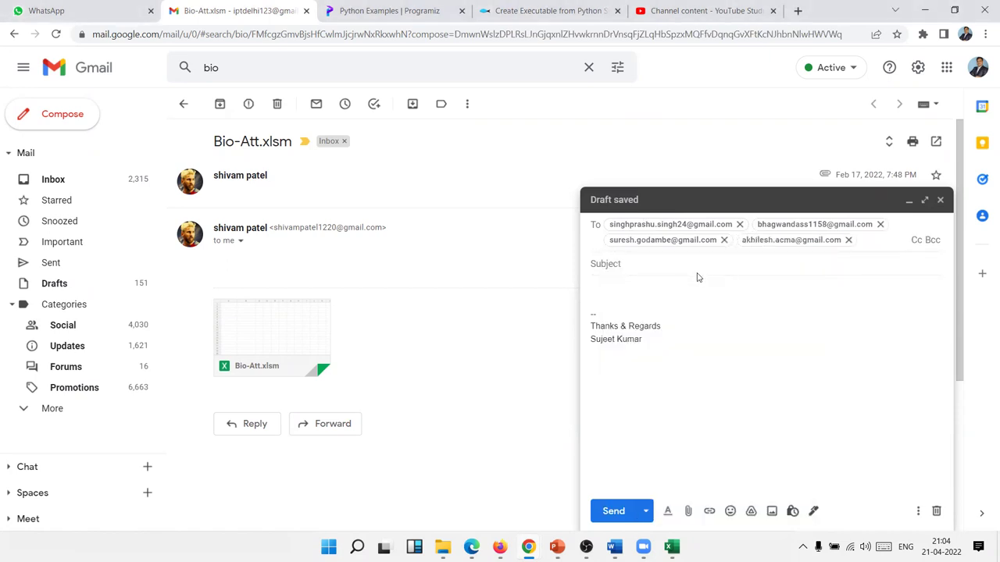
pyautogui.click(697, 270)
pyautogui.write('Pivot P')
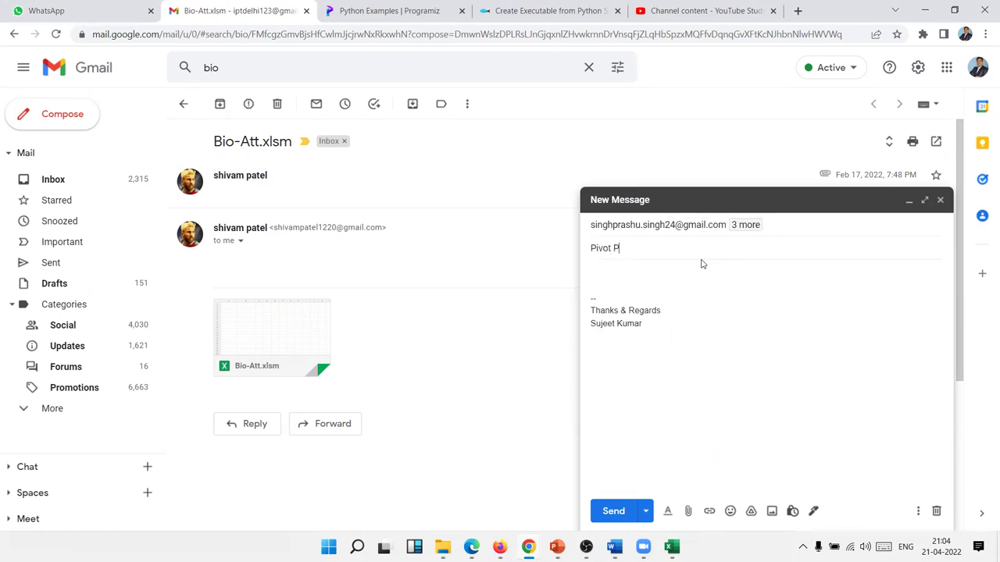
pyautogui.write('rojeact')
# Attach the Bio-Att (3) workbook from the Downloads folder to the message
pyautogui.click(631, 274)
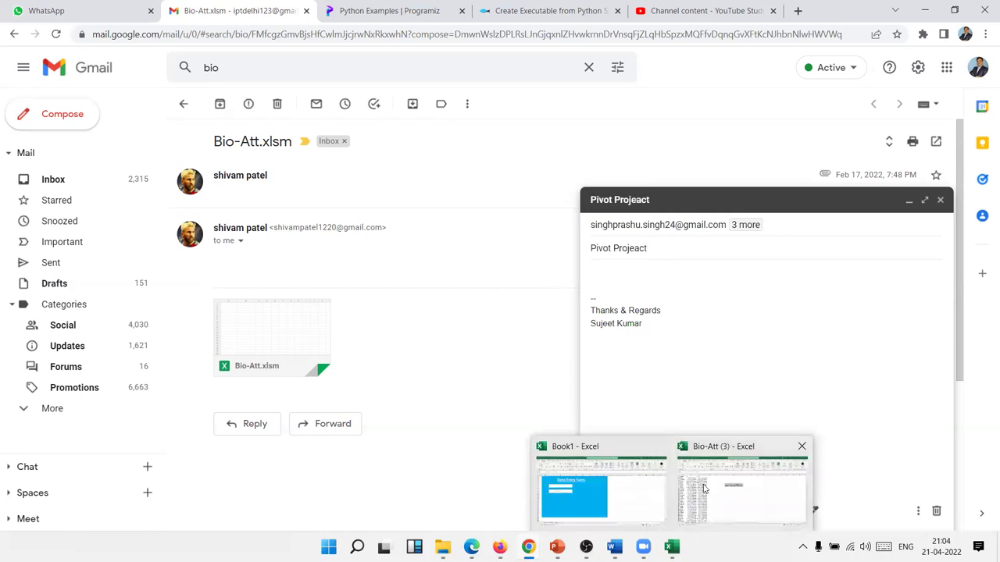
pyautogui.click(687, 511)
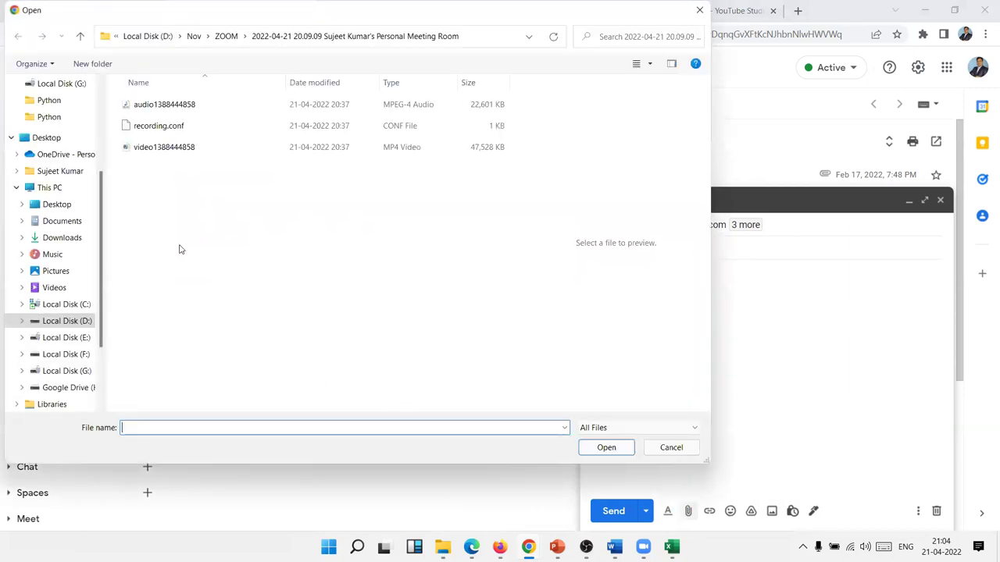
pyautogui.click(62, 239)
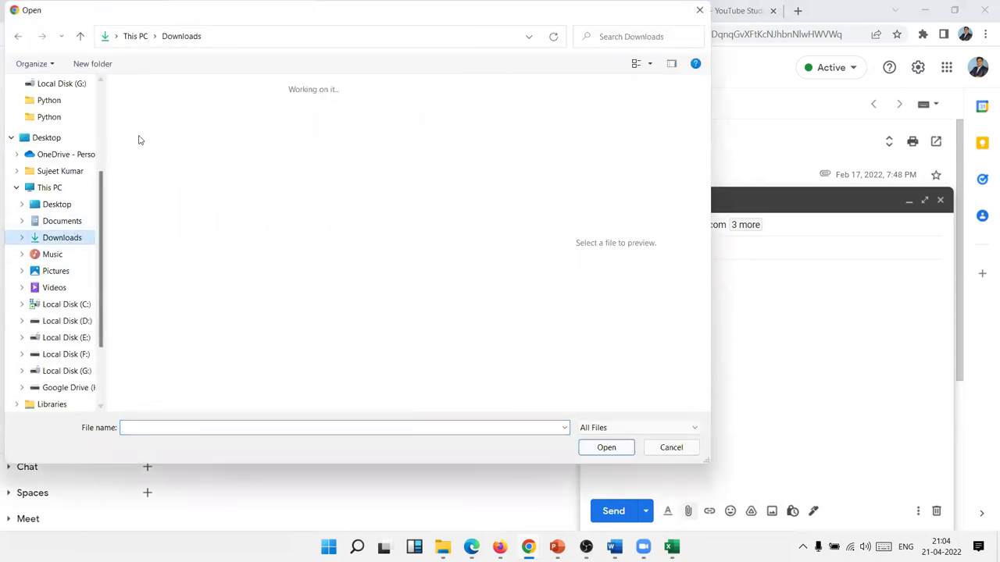
pyautogui.click(173, 109)
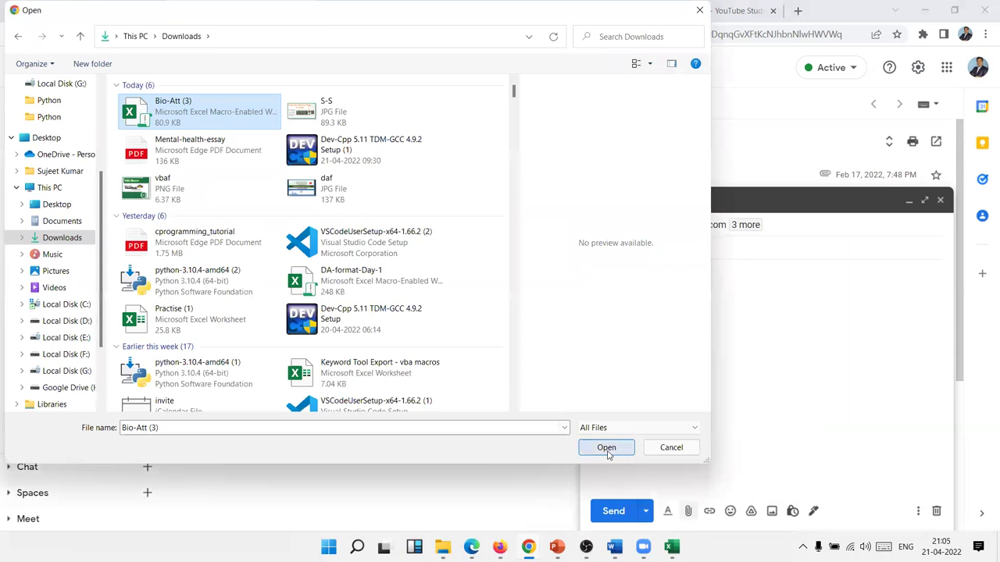
pyautogui.click(606, 448)
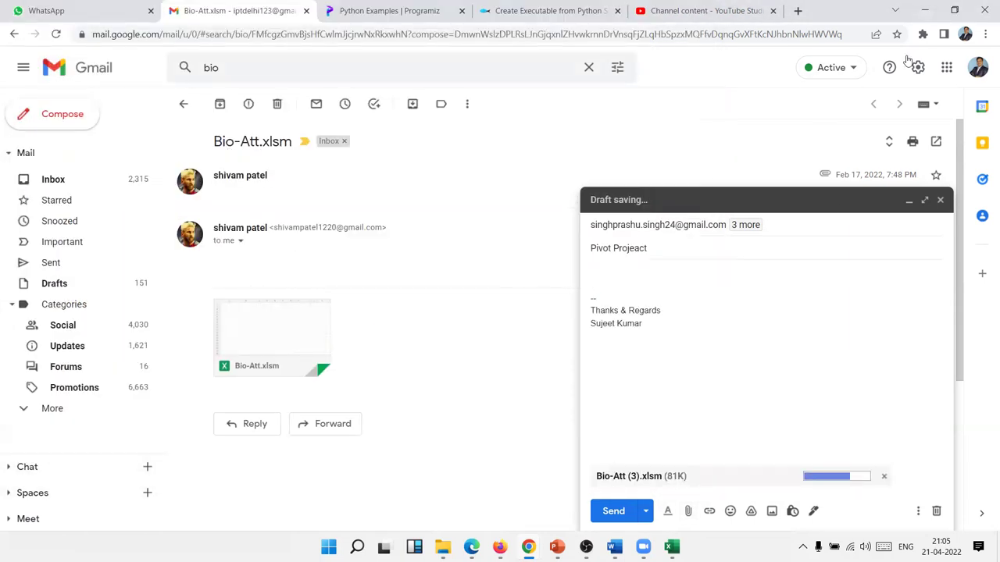